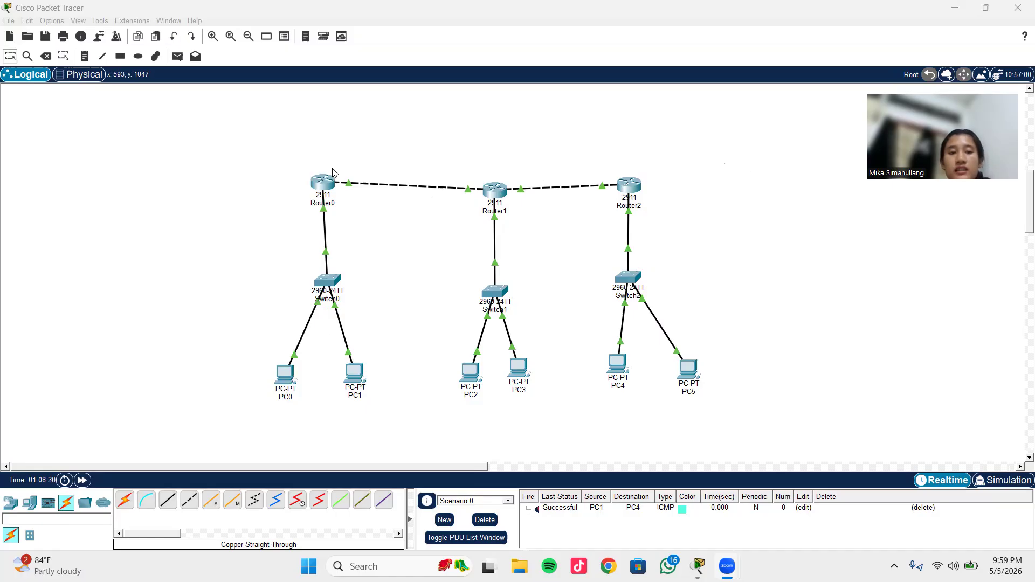
left_click(320, 180)
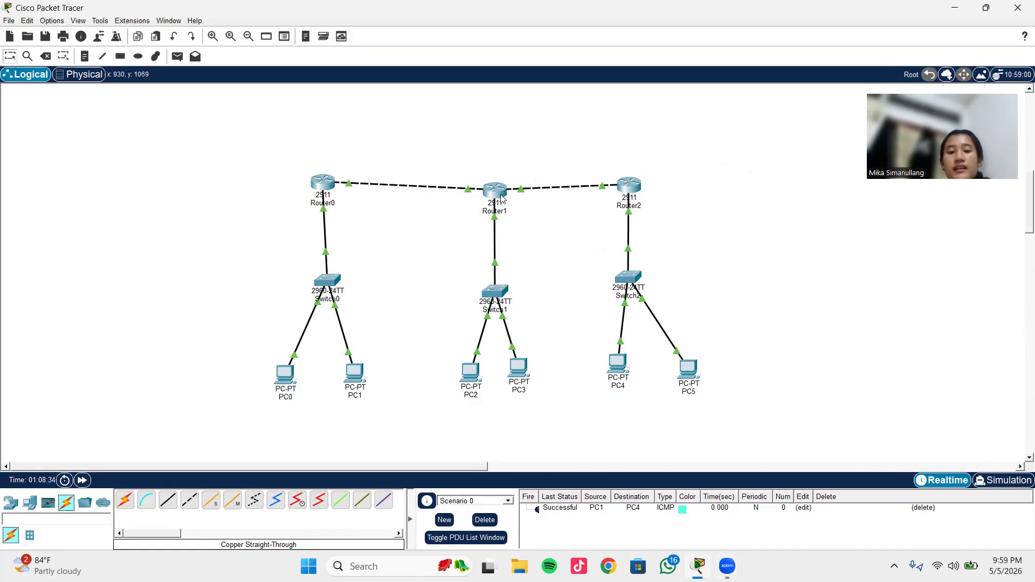
mouse_move(501, 197)
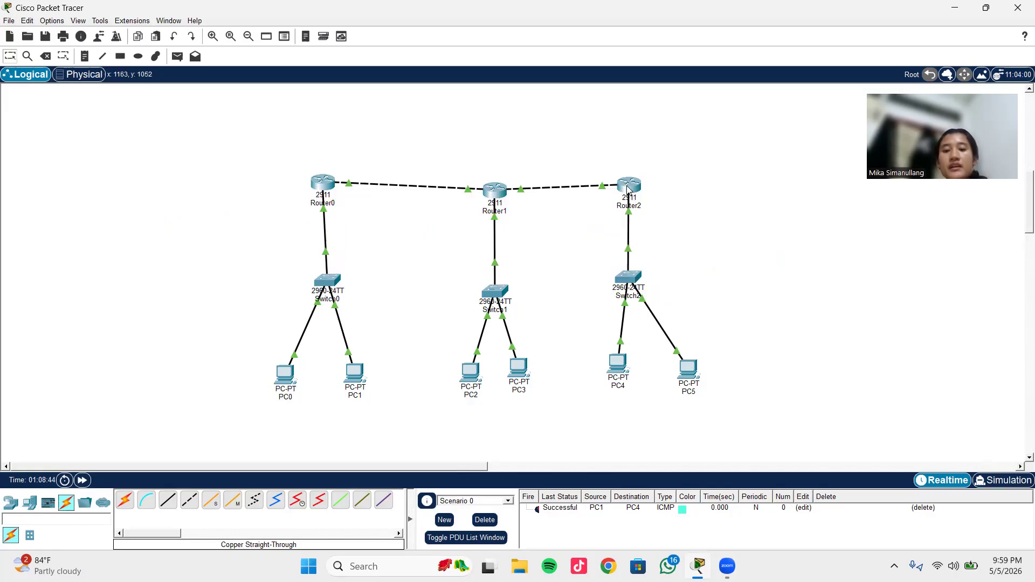
mouse_move(627, 189)
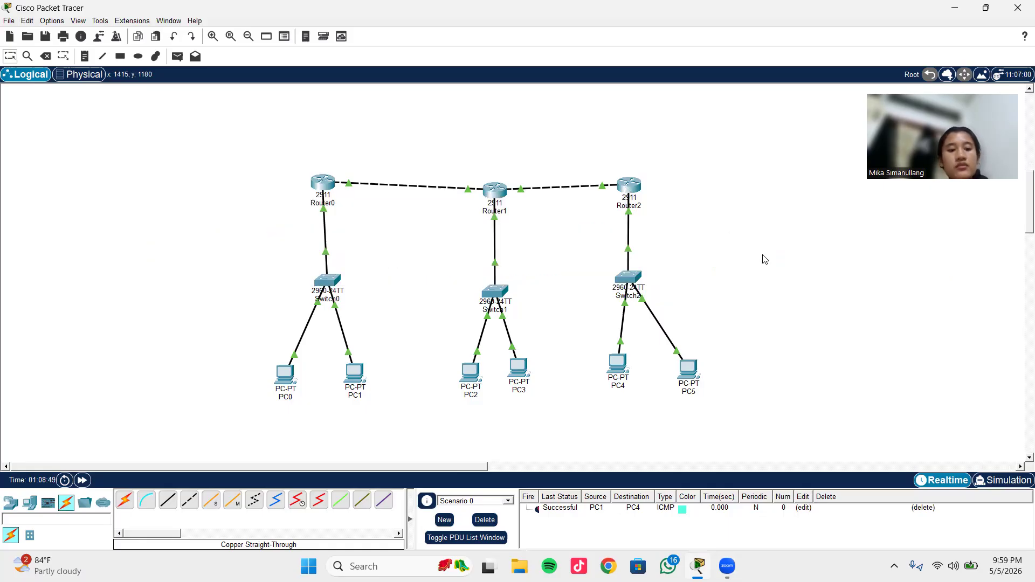
- Open PC0's IP configuration, examine its static IPv4 address and default gateway, and close the device window
left_click(290, 375)
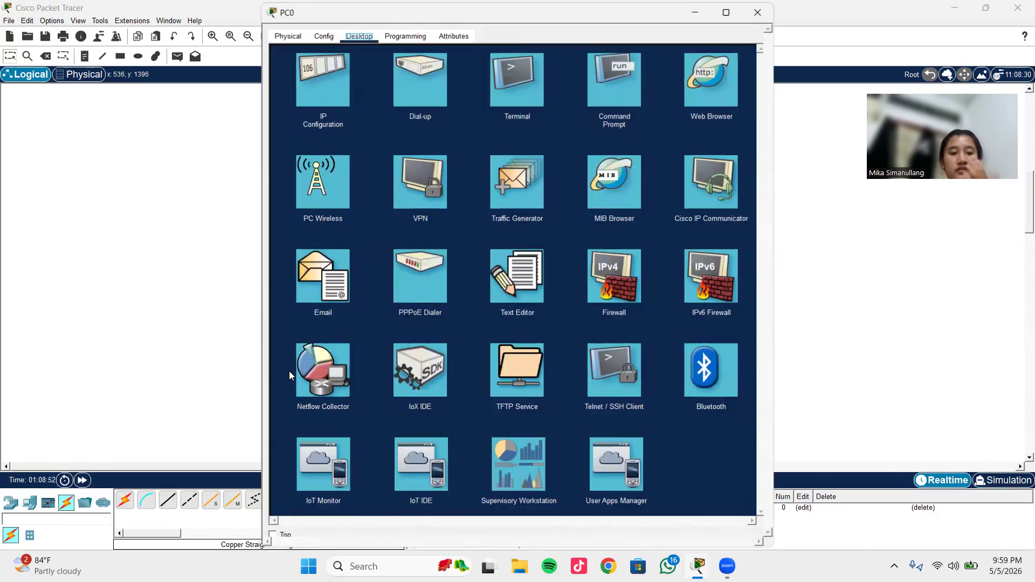
left_click(331, 64)
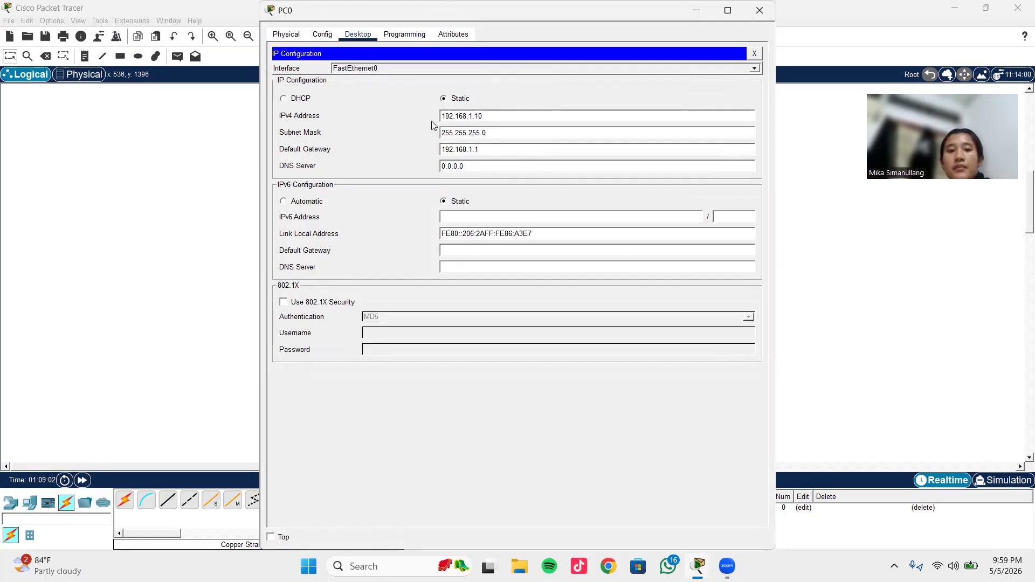
left_click_drag(483, 117, 433, 147)
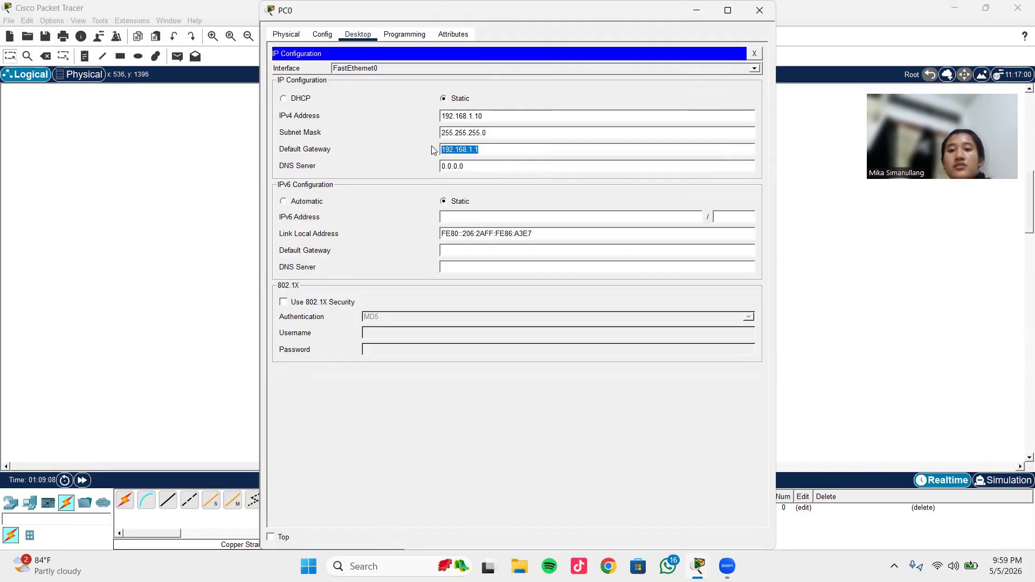
left_click(747, 12)
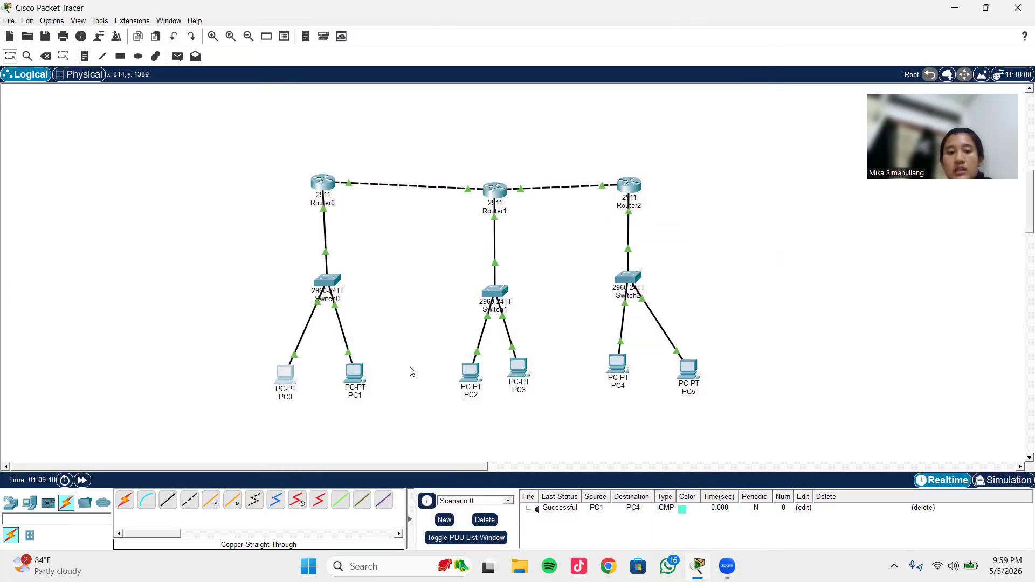
- Check PC1's static IPv4 settings in its IP configuration and close the device window
left_click(354, 372)
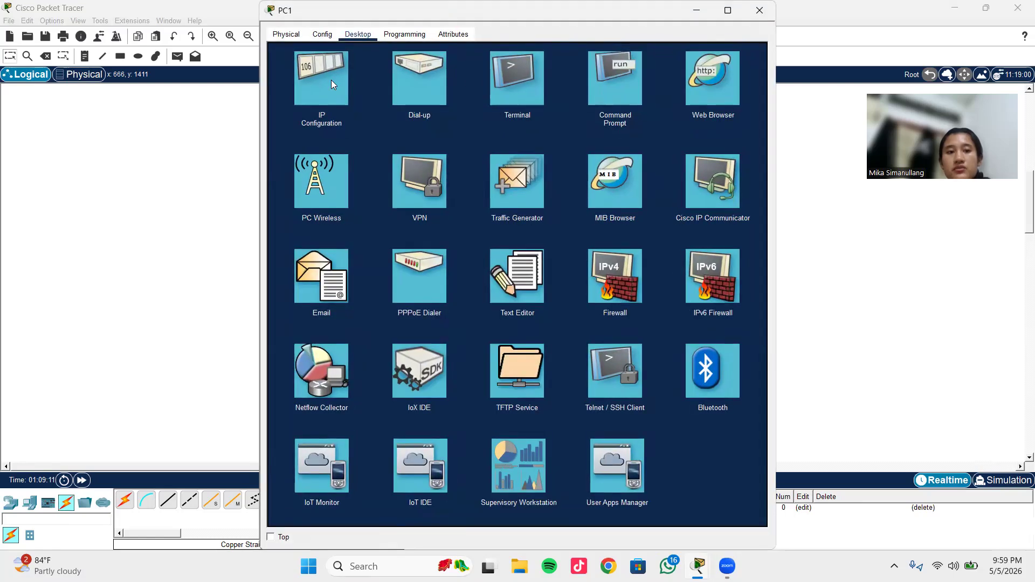
left_click(331, 80)
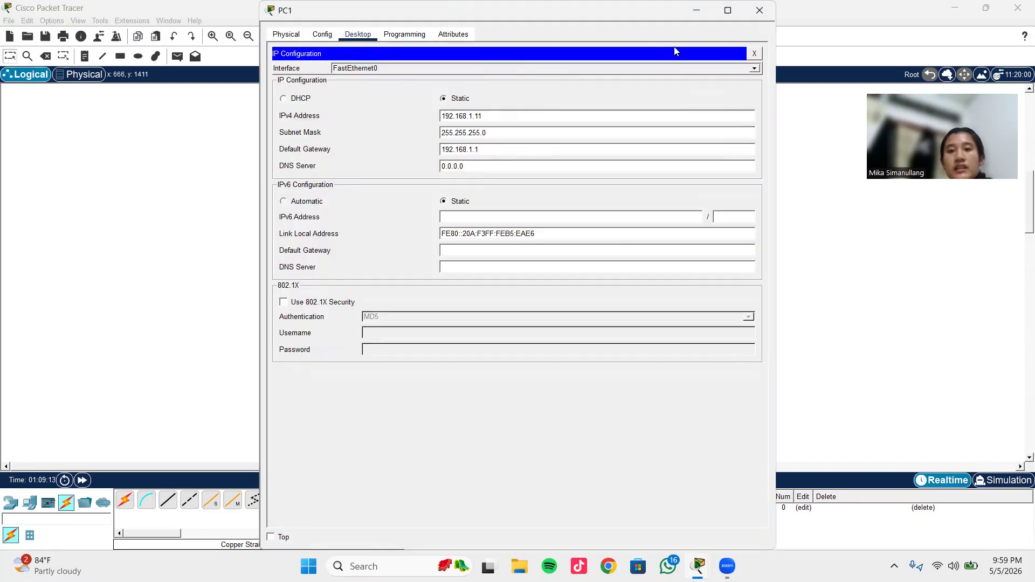
left_click(759, 10)
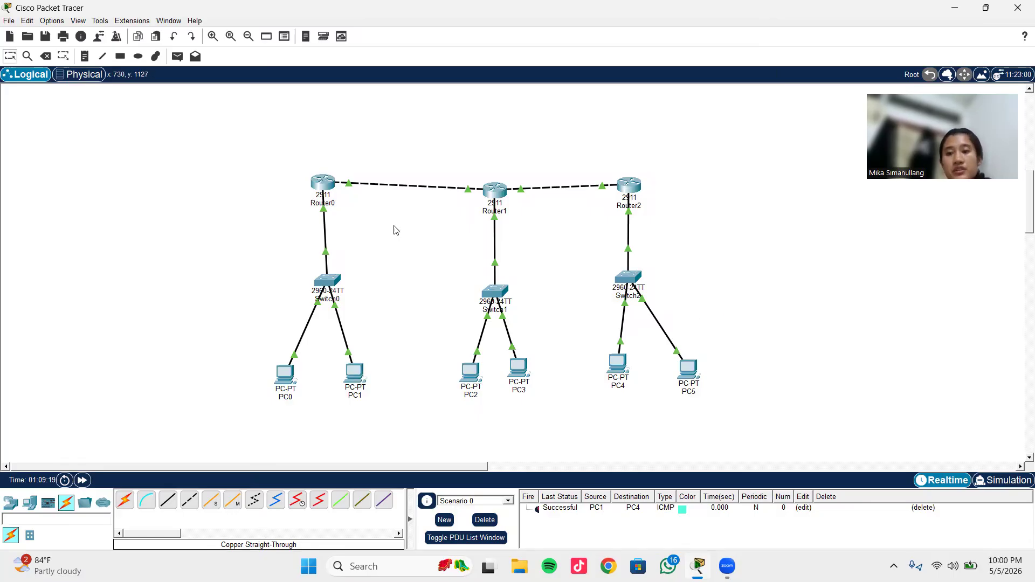
- Open Router0's command line and review the commands that enter configuration mode, address and enable interface gi0/0, and exit it
left_click(323, 187)
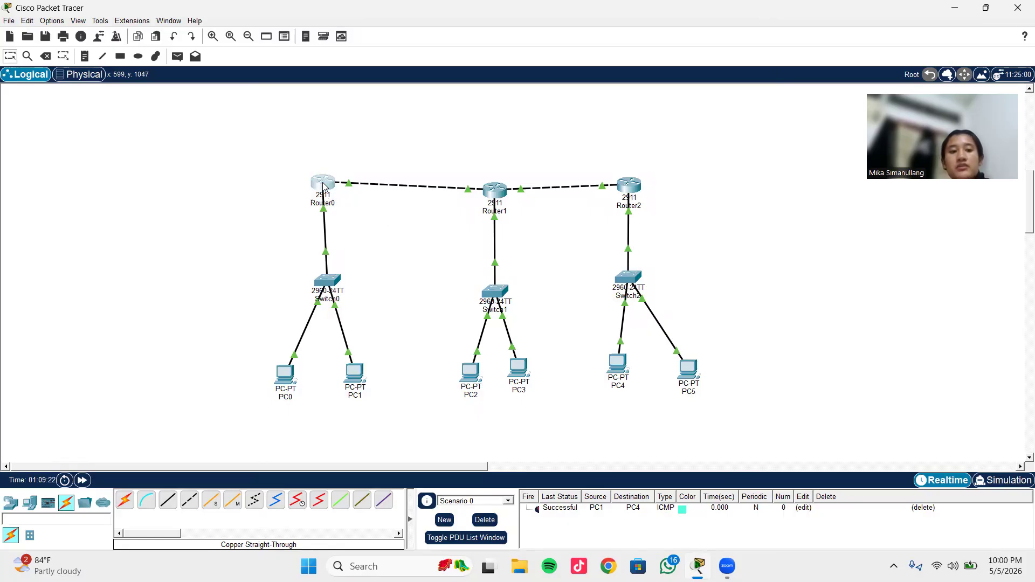
scroll(479, 319, "up", 10)
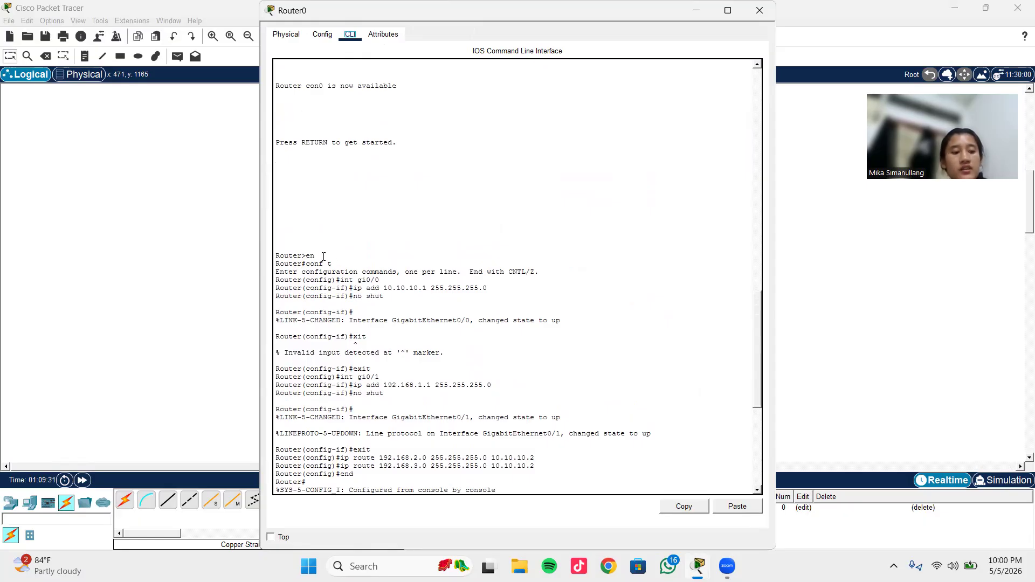
left_click_drag(337, 264, 302, 264)
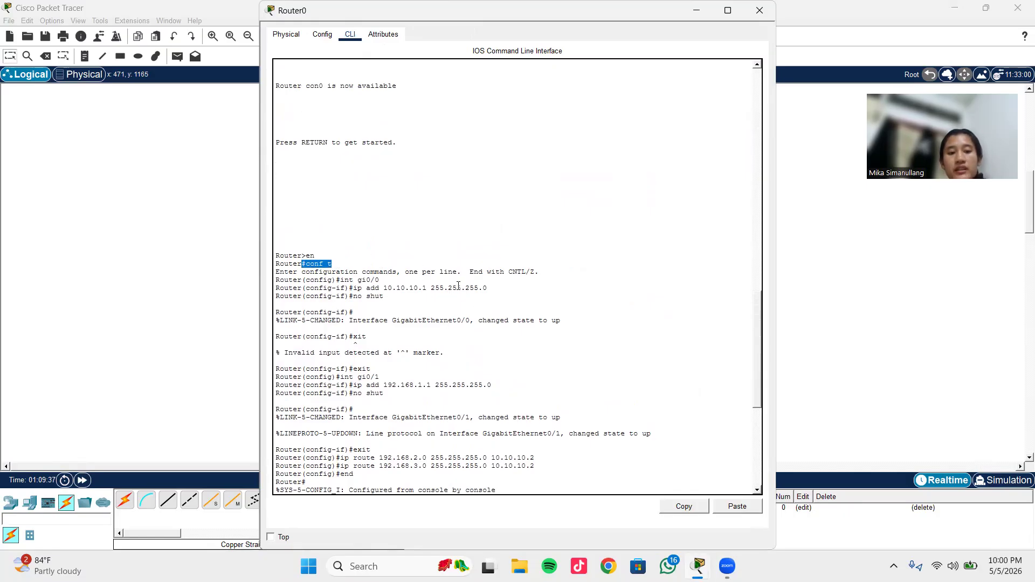
left_click(383, 280)
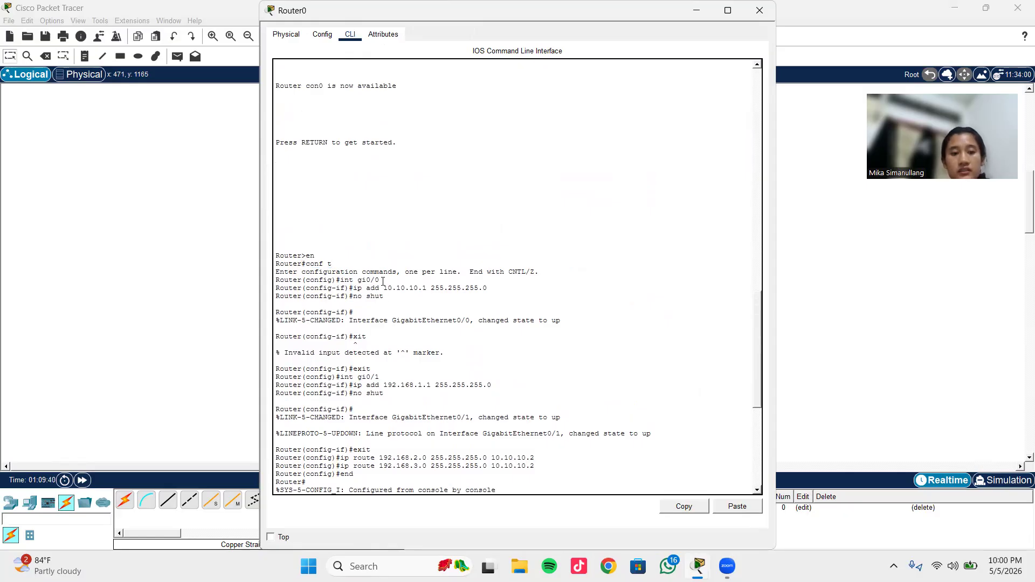
left_click_drag(373, 280, 339, 280)
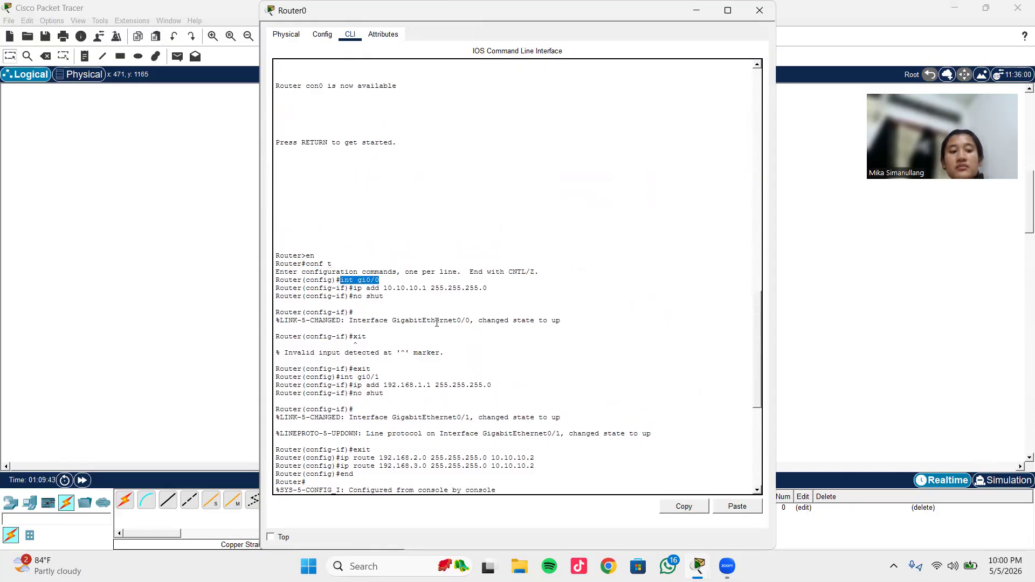
left_click(515, 275)
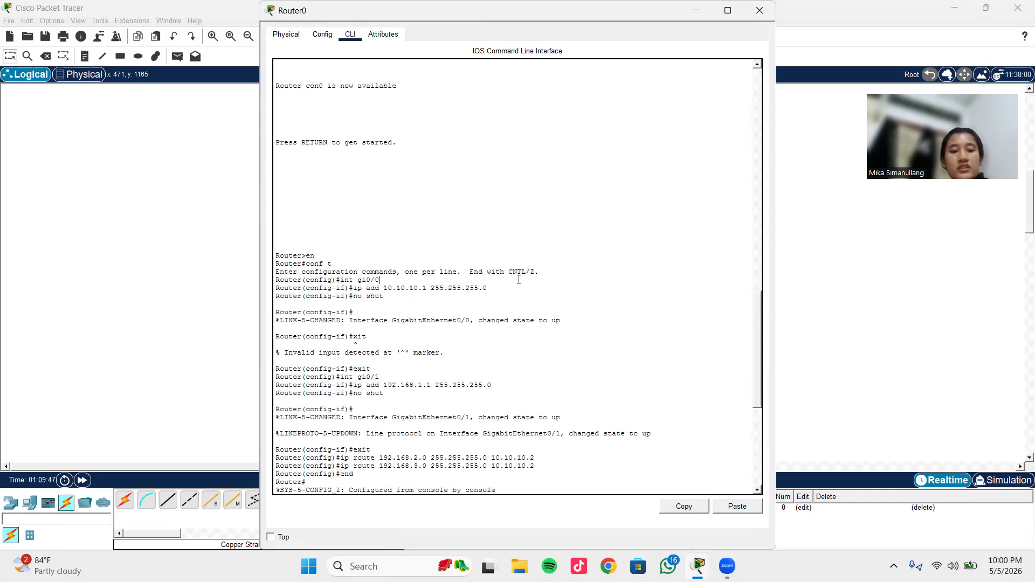
left_click_drag(487, 288, 350, 288)
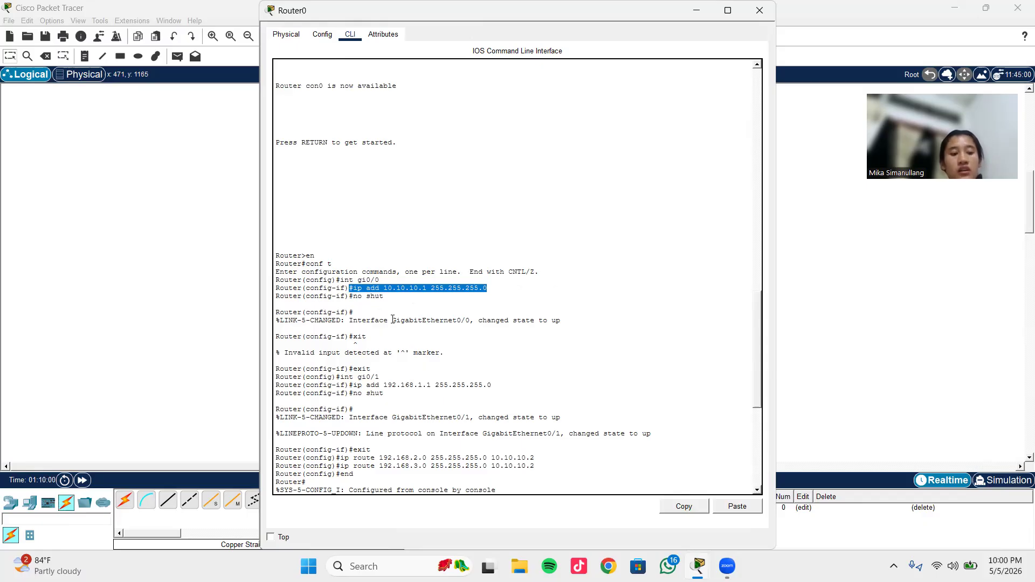
left_click_drag(387, 295, 353, 296)
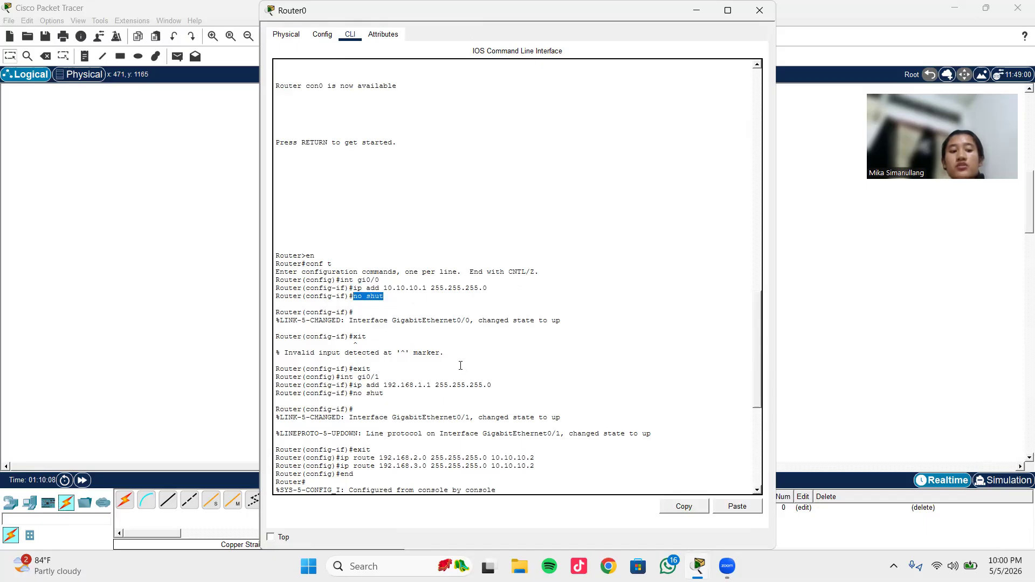
left_click(399, 346)
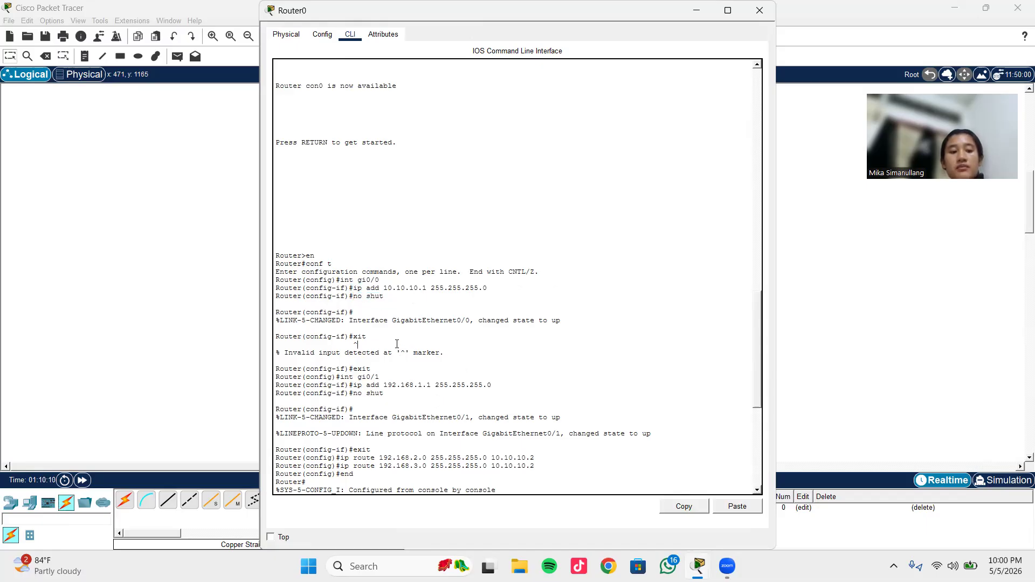
left_click(371, 336)
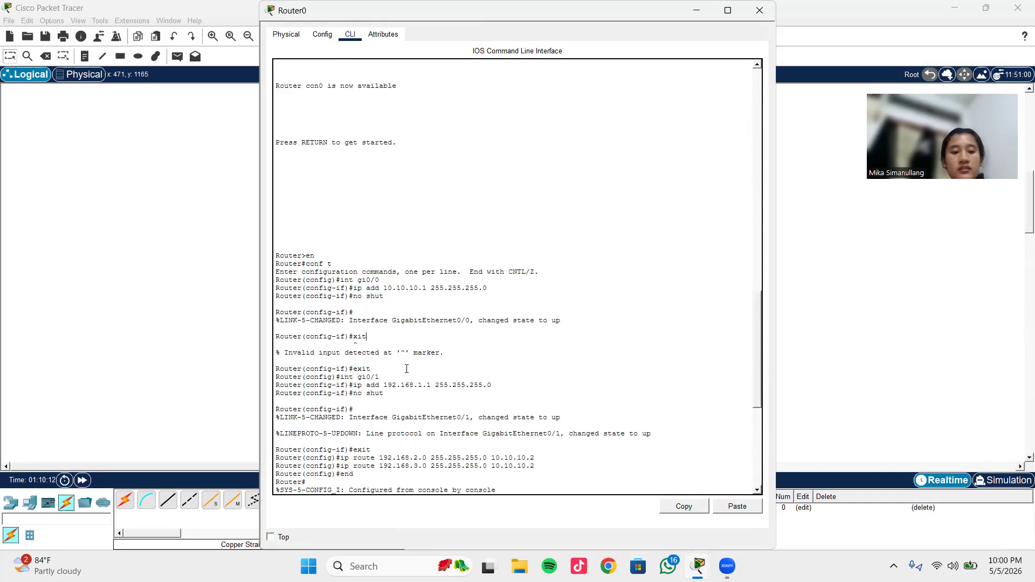
left_click_drag(276, 370, 372, 370)
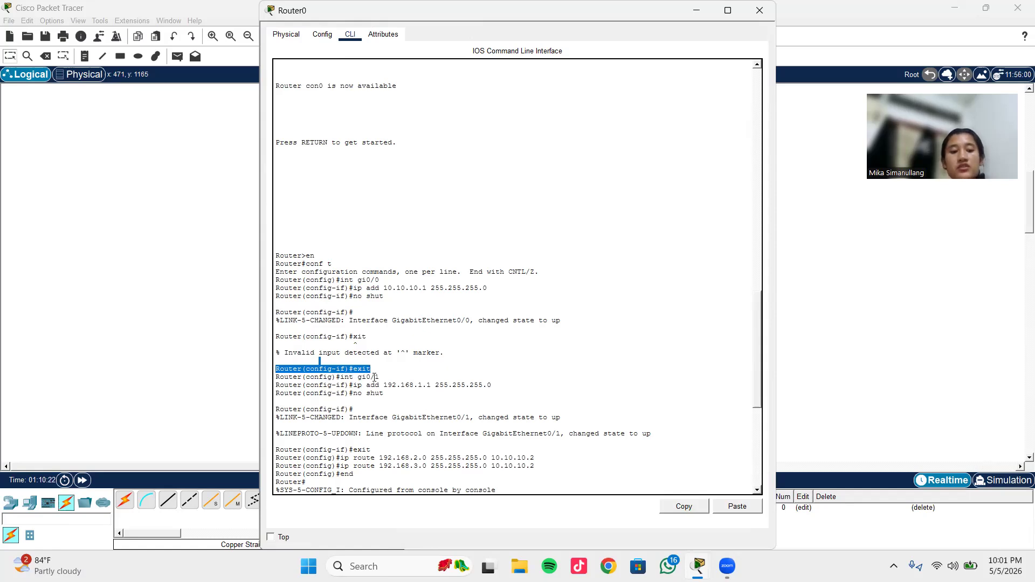
- Review the Router0 commands that address and enable interface gi0/1, through to its exit command
left_click(393, 374, "shift")
left_click(392, 375)
left_click_drag(392, 375, 320, 375)
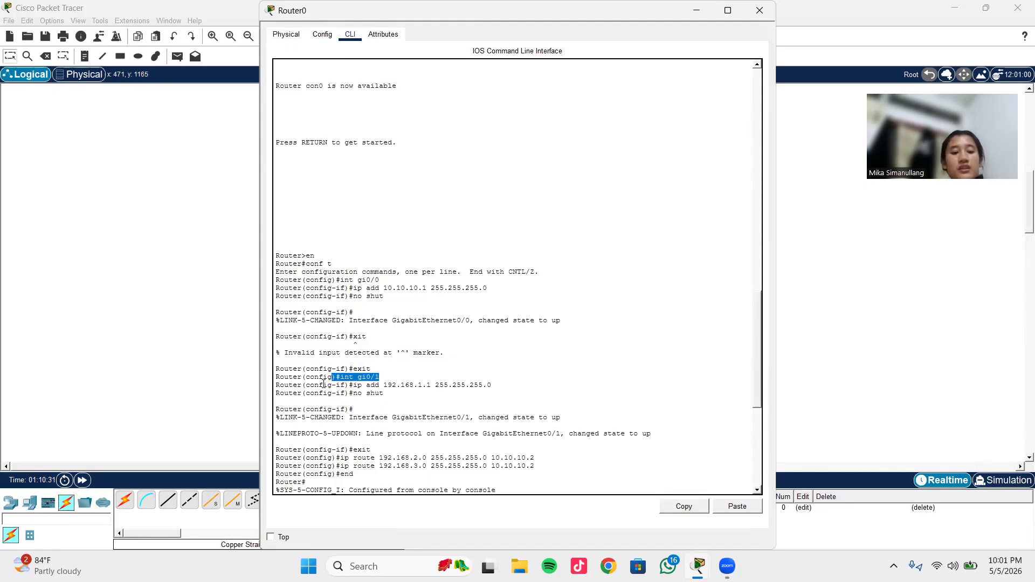
left_click_drag(497, 384, 352, 387)
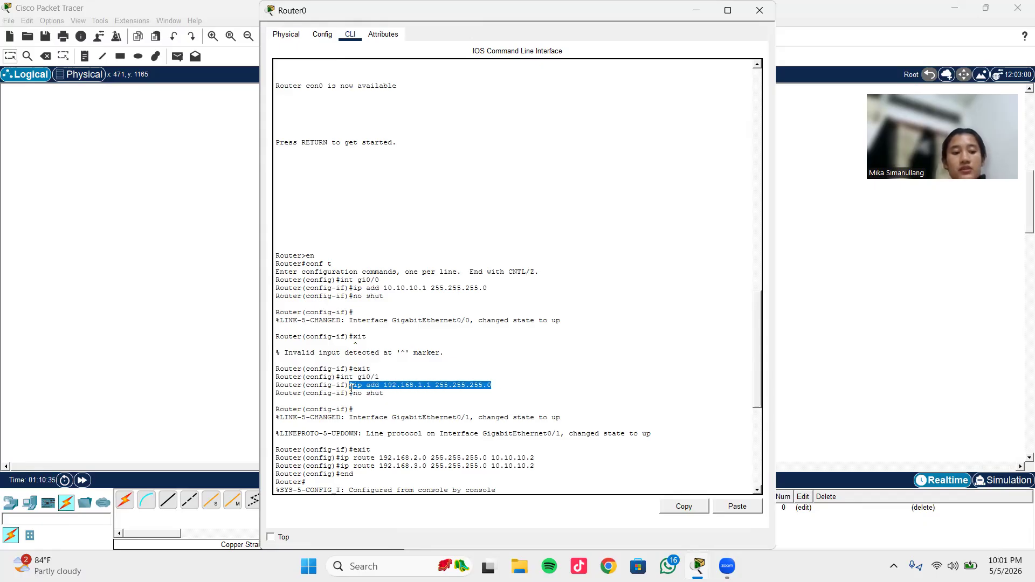
left_click(390, 394)
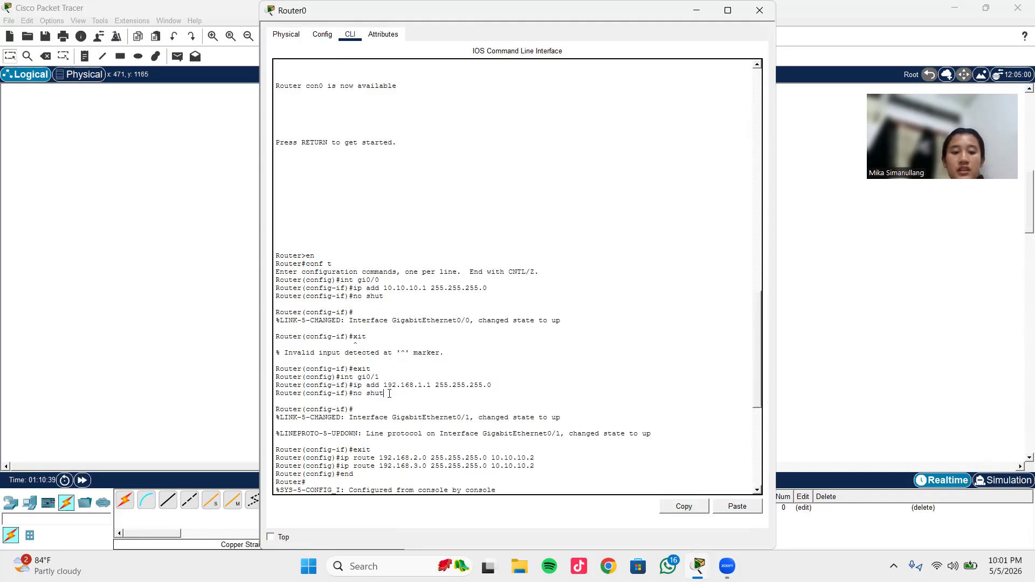
left_click(358, 444)
left_click_drag(358, 447, 391, 449)
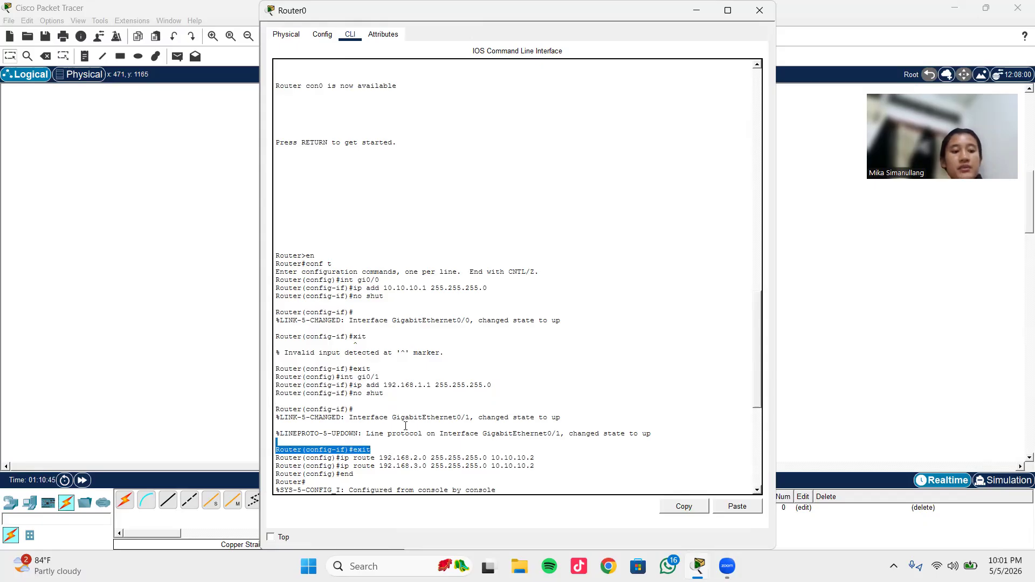
- Examine Router0's two static route commands and the end and wr commands, and put its window away
scroll(412, 413, "down", 1)
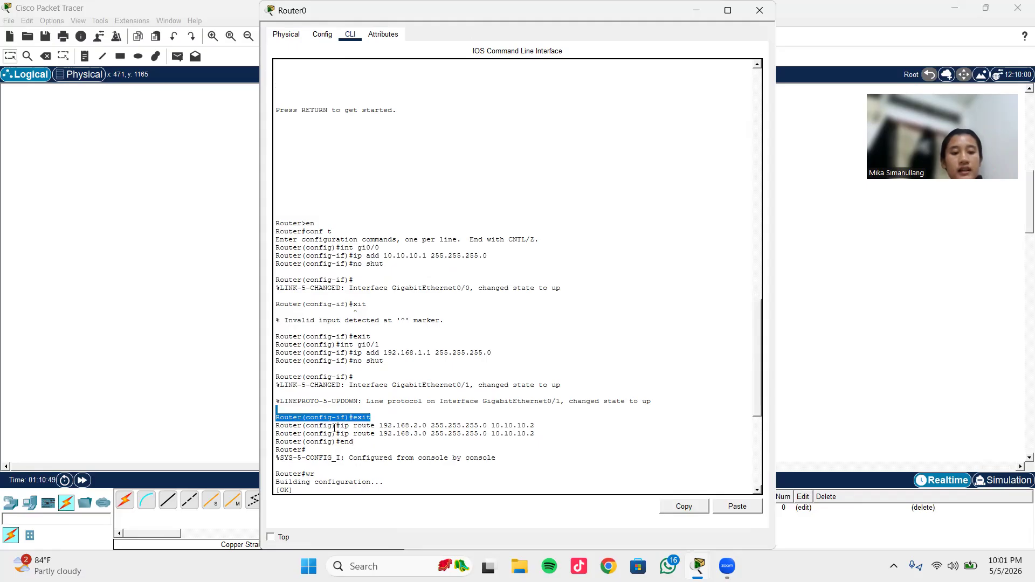
left_click_drag(338, 425, 432, 434)
left_click_drag(435, 434, 557, 437)
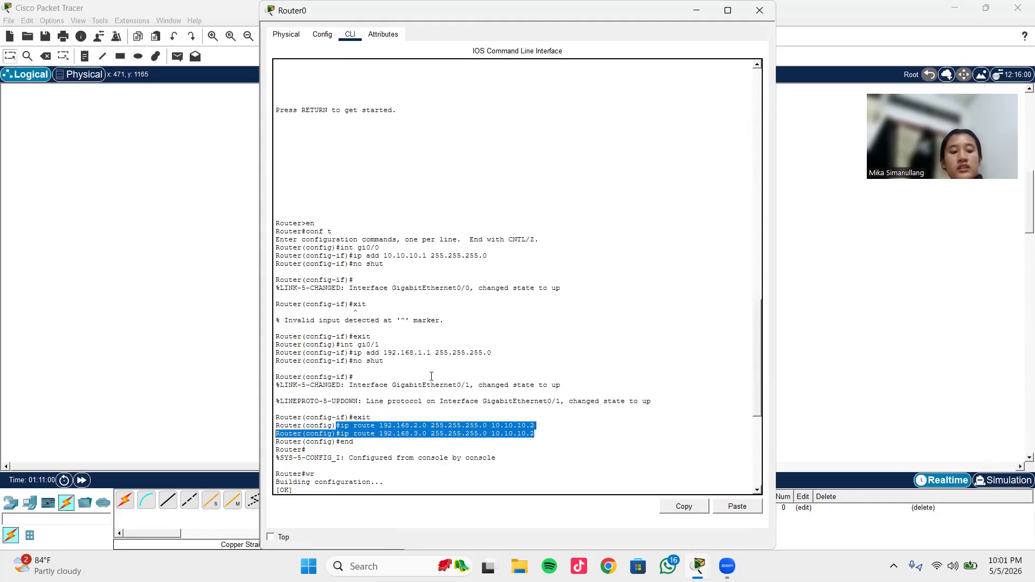
left_click_drag(355, 410, 338, 408)
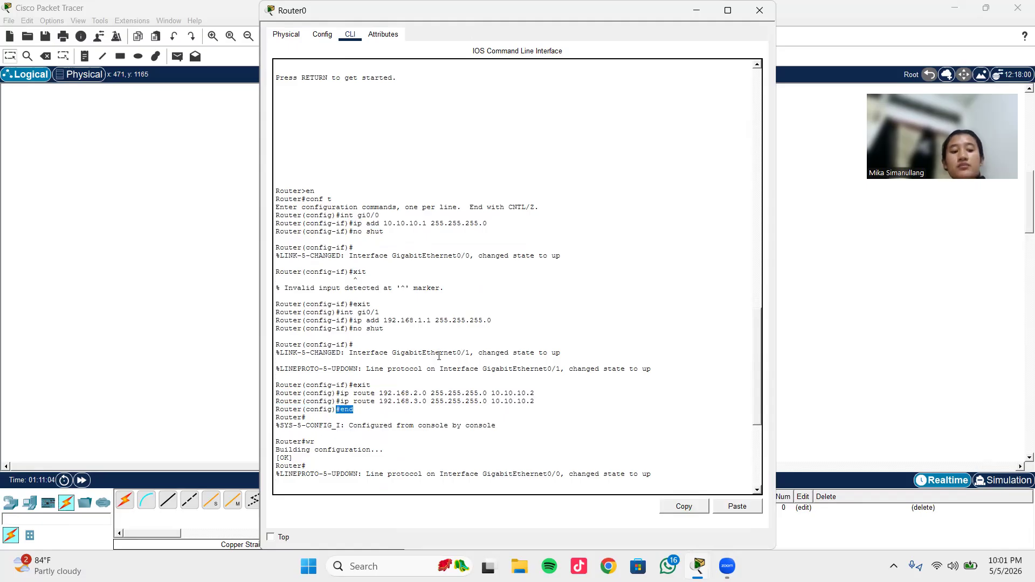
left_click(354, 435)
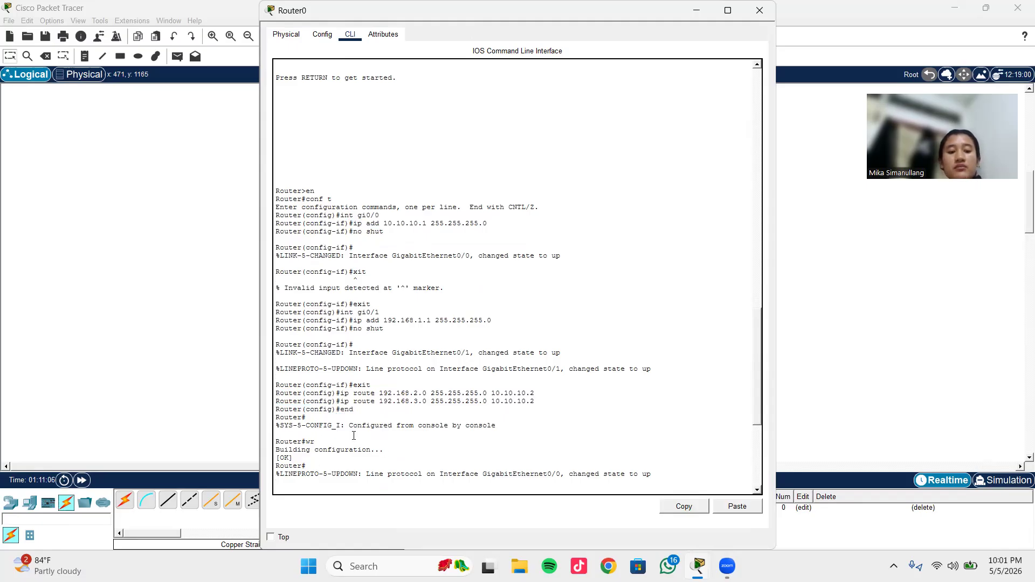
left_click_drag(314, 442, 305, 441)
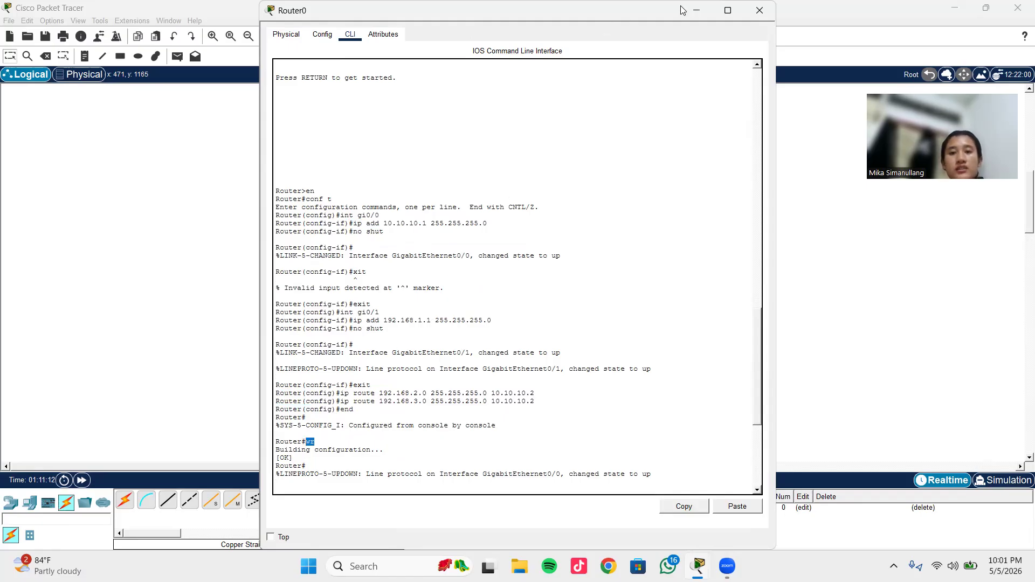
left_click(700, 10)
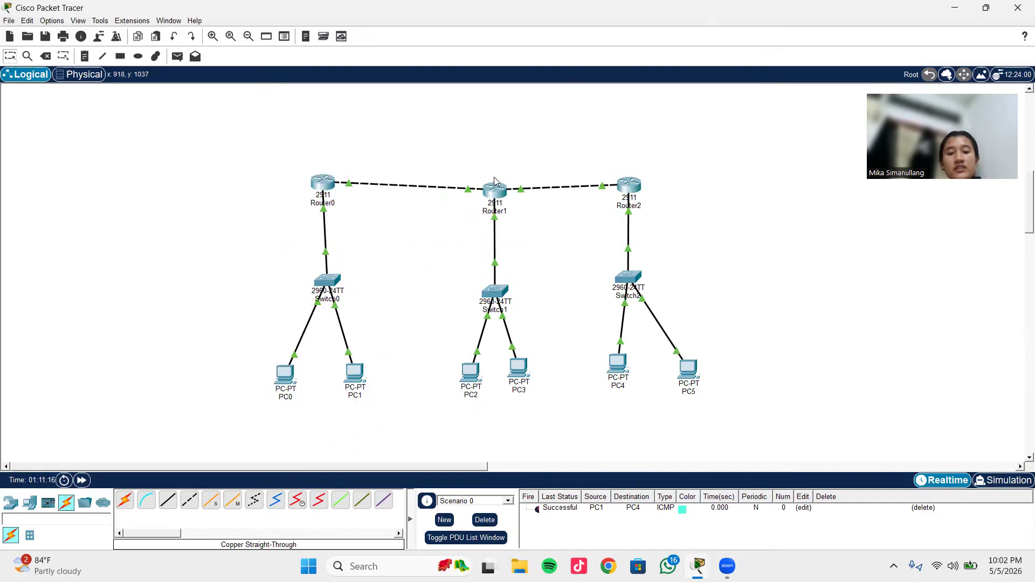
- Open Router1's command line, review its interface, static route and save commands, and close the device window
left_click(503, 215)
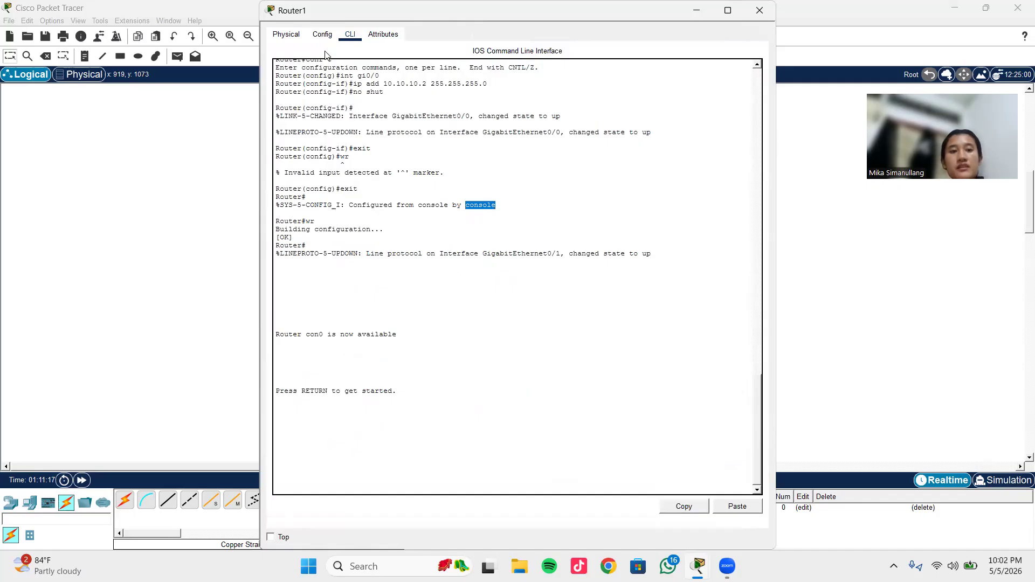
scroll(451, 260, "up", 12)
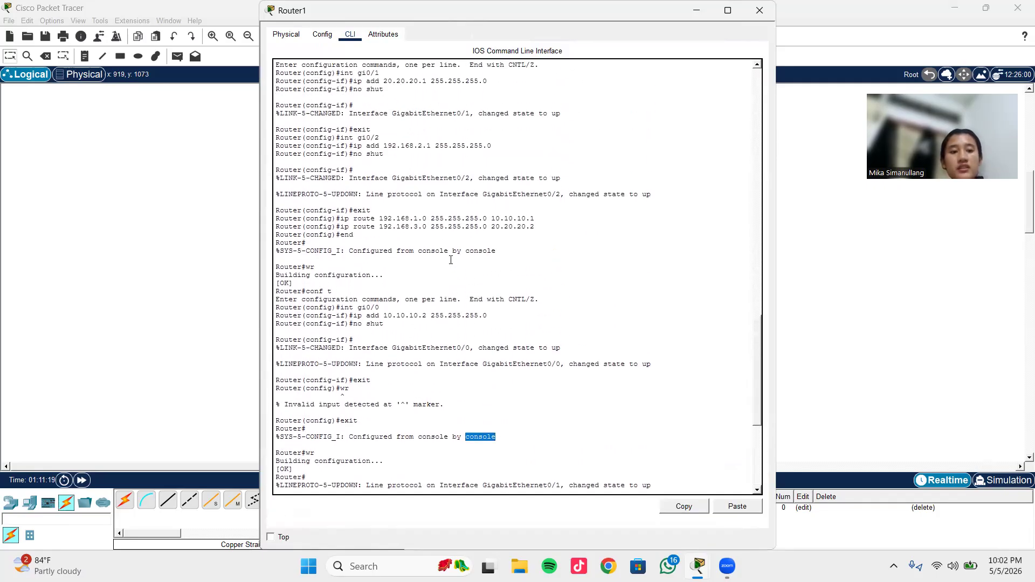
scroll(436, 263, "down", 4)
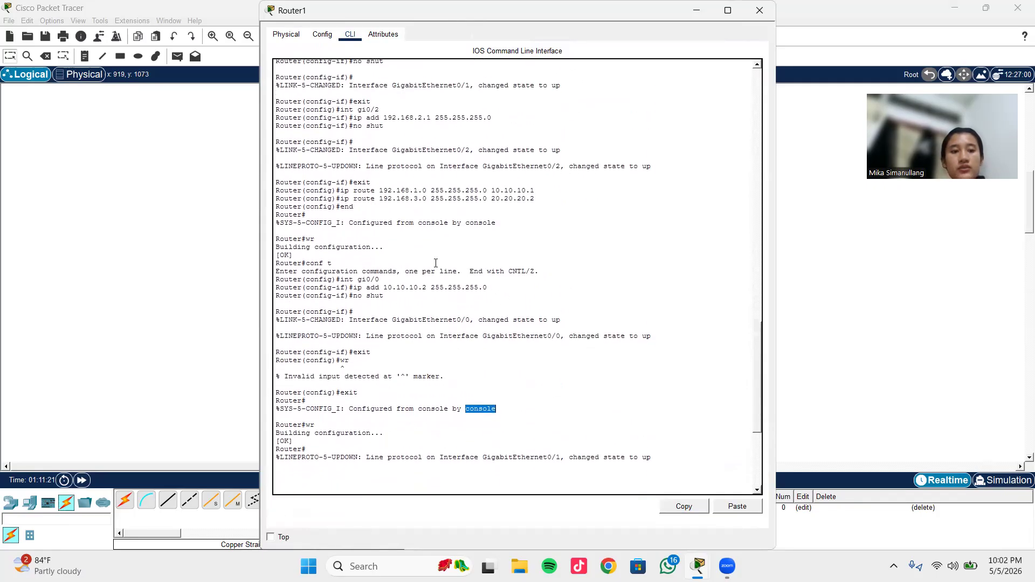
scroll(436, 263, "up", 2)
scroll(435, 263, "down", 1)
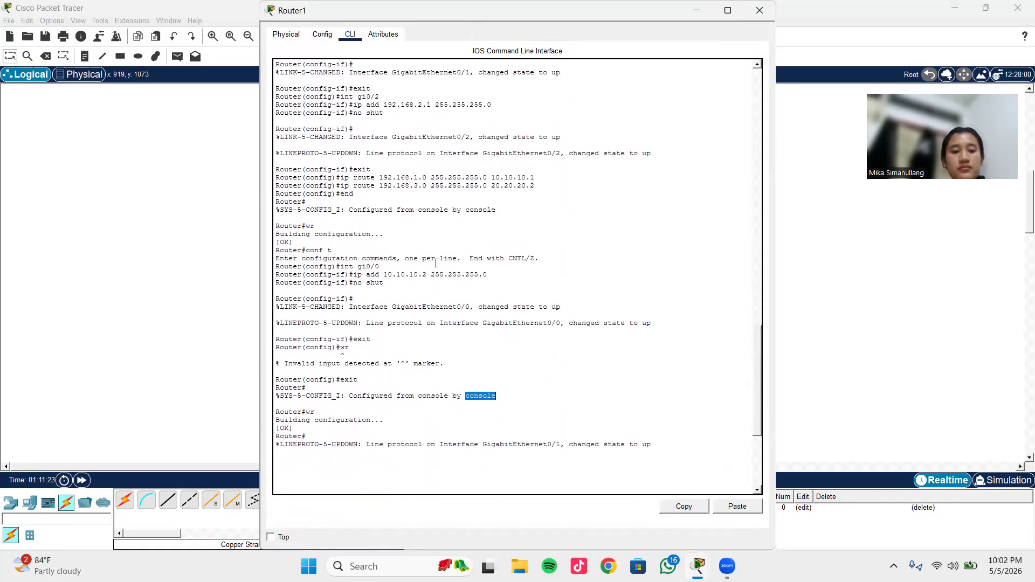
scroll(436, 264, "up", 1)
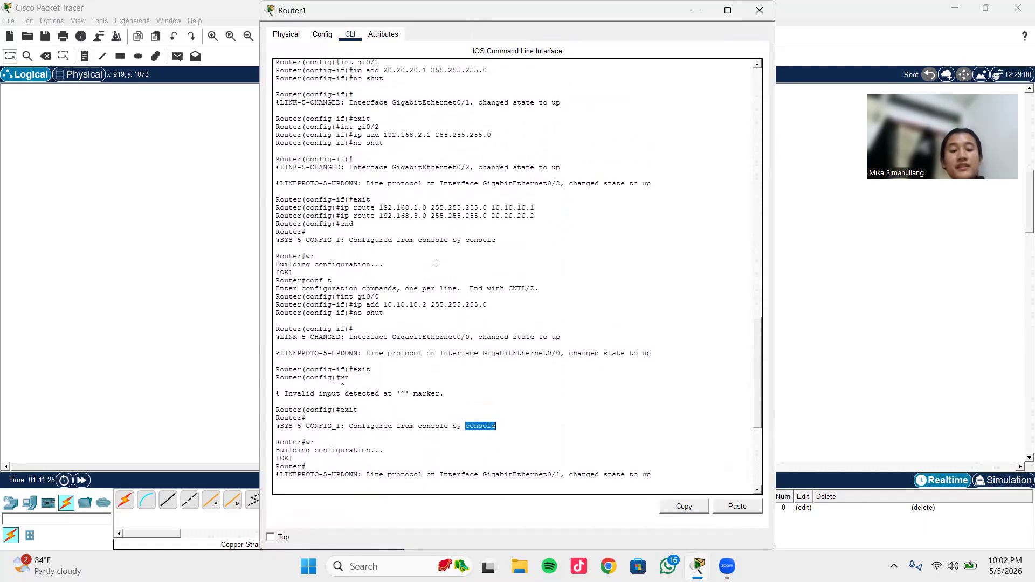
scroll(448, 229, "up", 2)
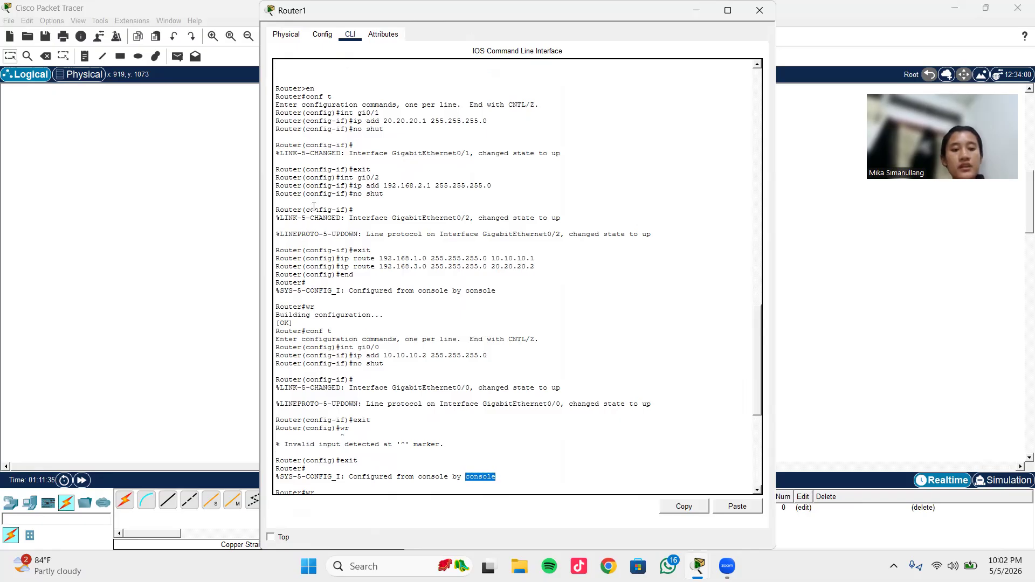
mouse_move(306, 97)
left_mouse_down()
mouse_move(377, 180)
mouse_move(474, 412)
mouse_move(518, 443)
left_mouse_up()
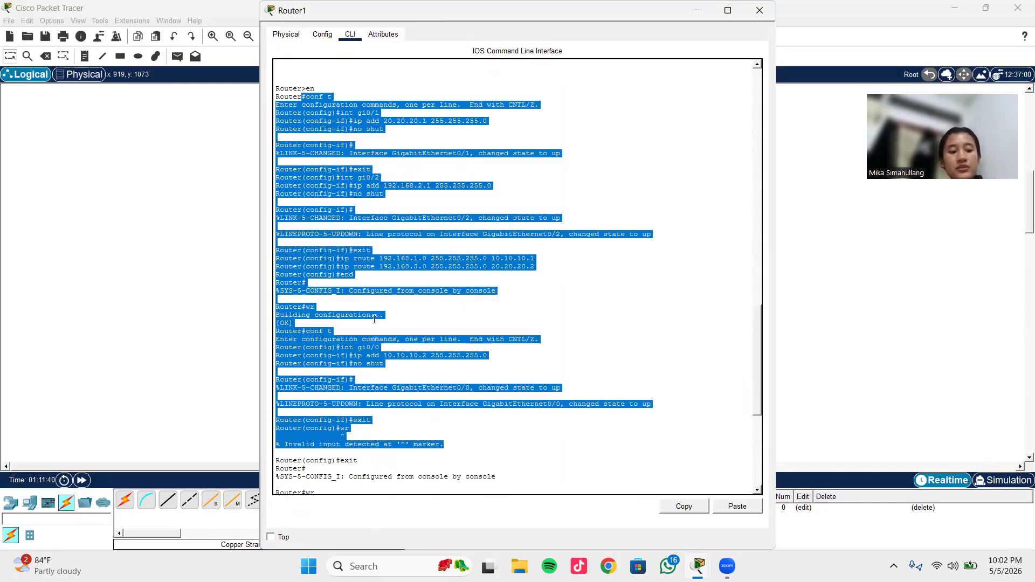
left_click(759, 11)
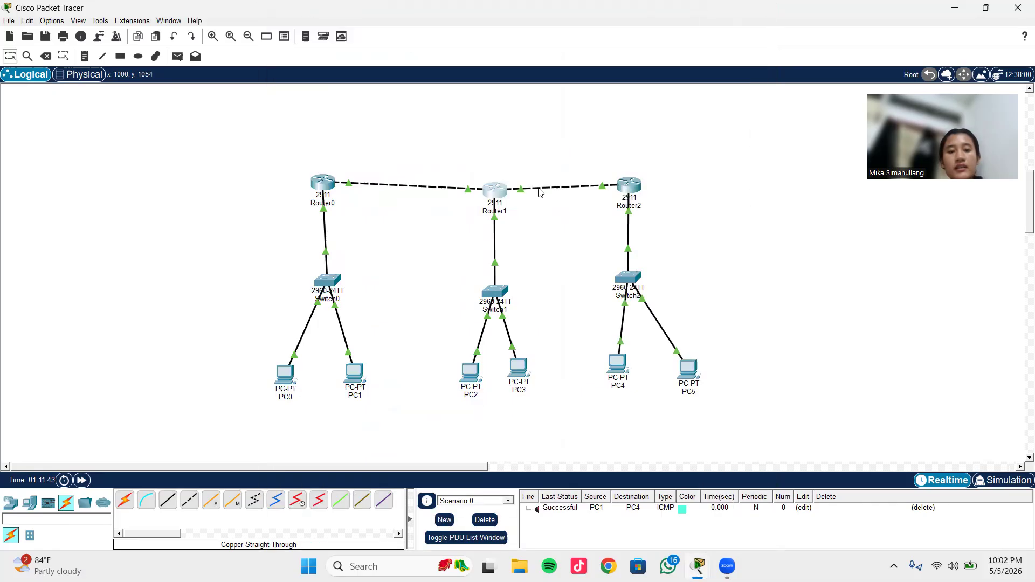
- Open Router2's command line and review the whole command sequence from en through to wr
left_click(627, 192)
scroll(454, 243, "up", 1)
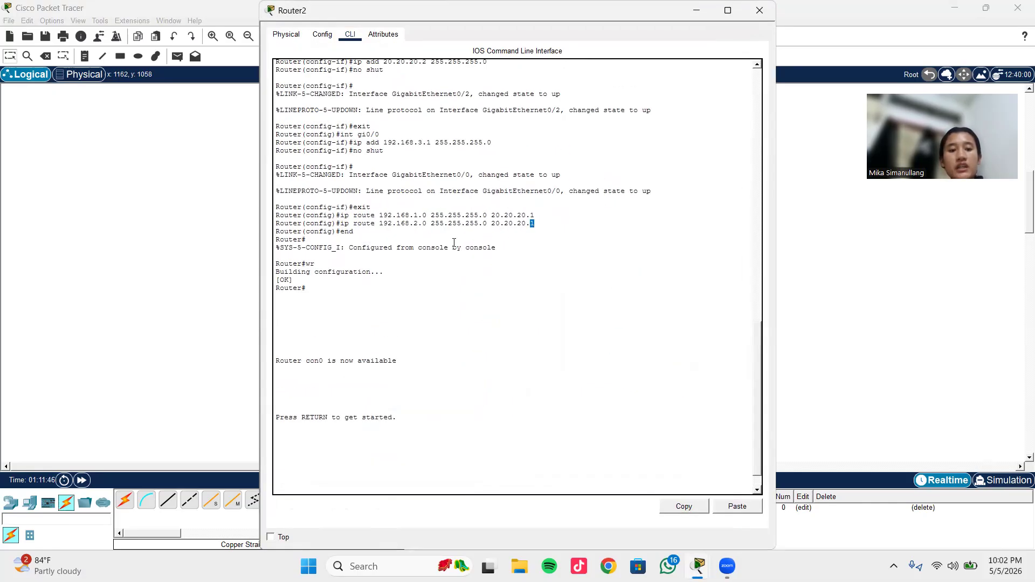
scroll(454, 242, "up", 6)
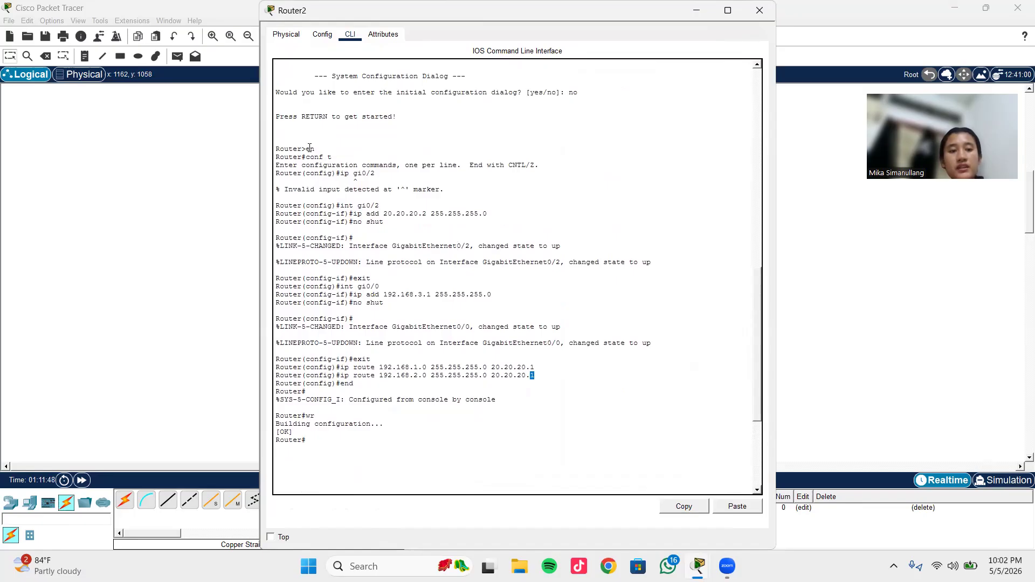
left_click_drag(275, 148, 454, 429)
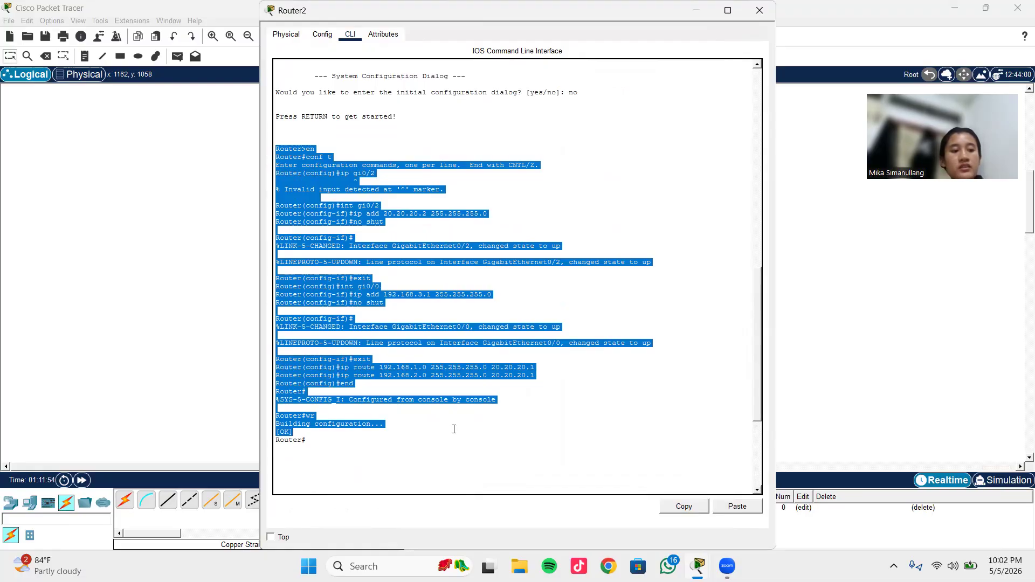
left_click(453, 273)
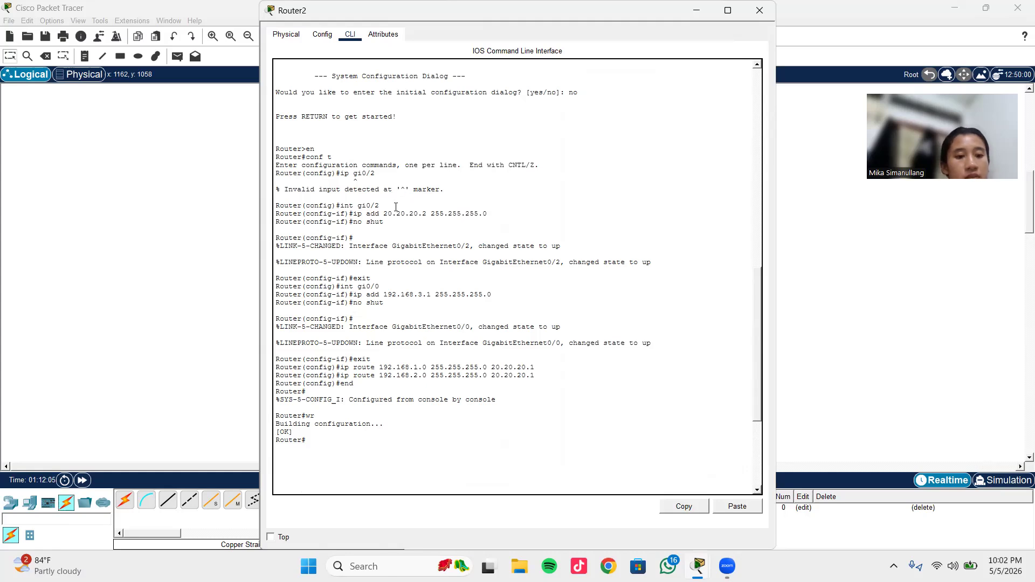
- Review the Router2 commands that select, address and enable interface gi0/2, through to its exit command
left_click_drag(379, 206, 338, 208)
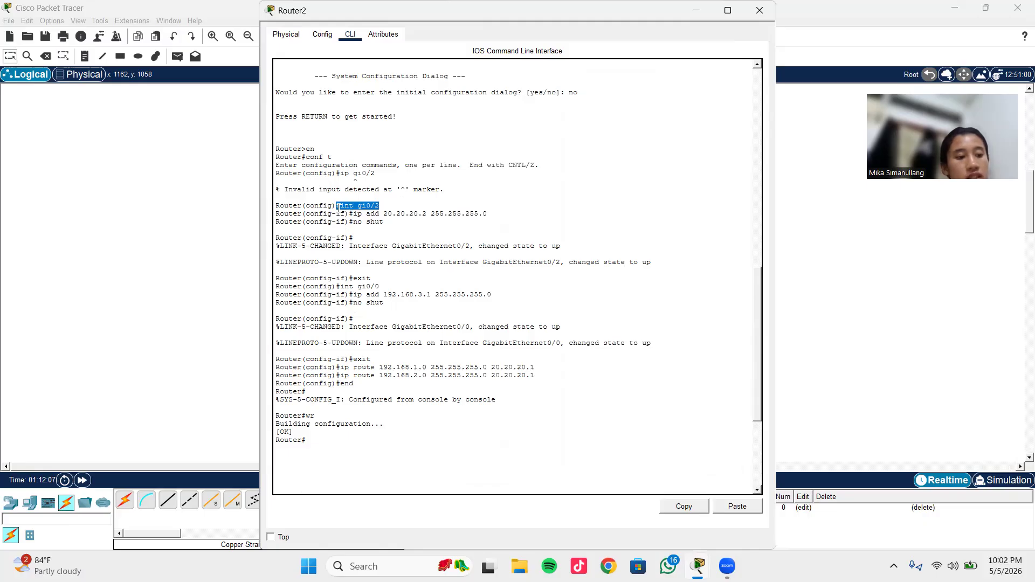
left_click(500, 203)
left_click_drag(454, 207, 520, 213)
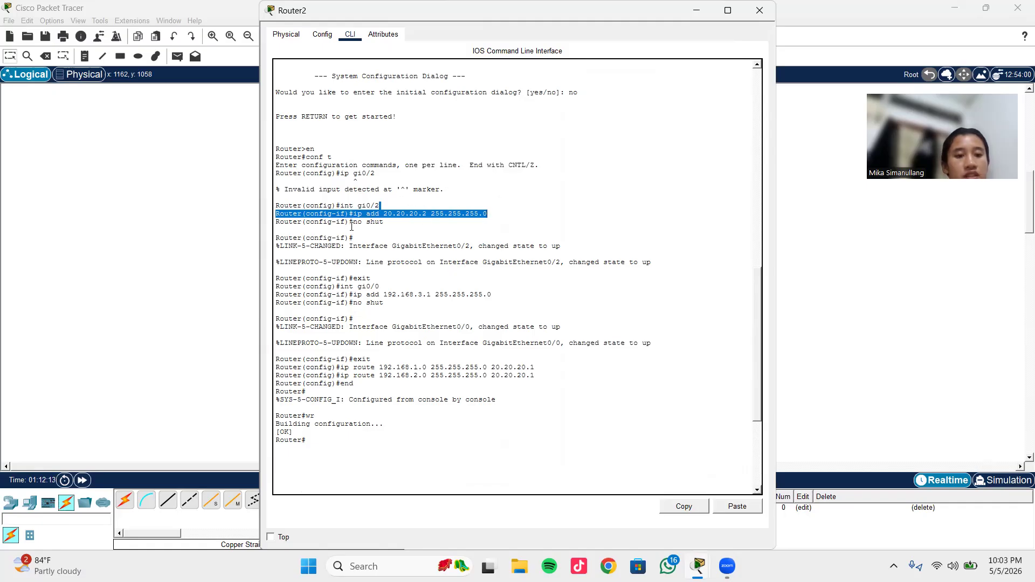
left_click_drag(353, 222, 397, 223)
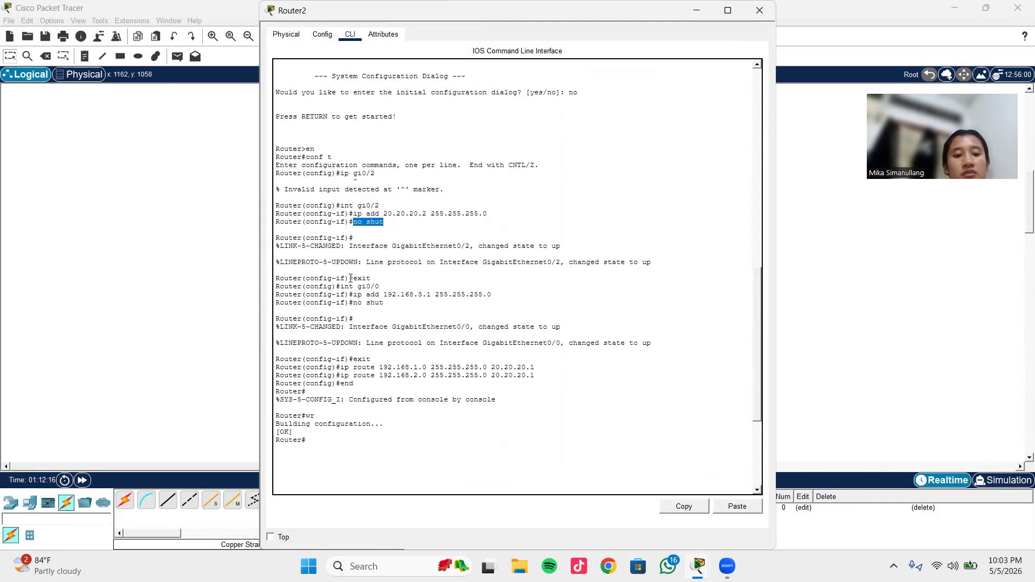
left_click_drag(348, 278, 401, 278)
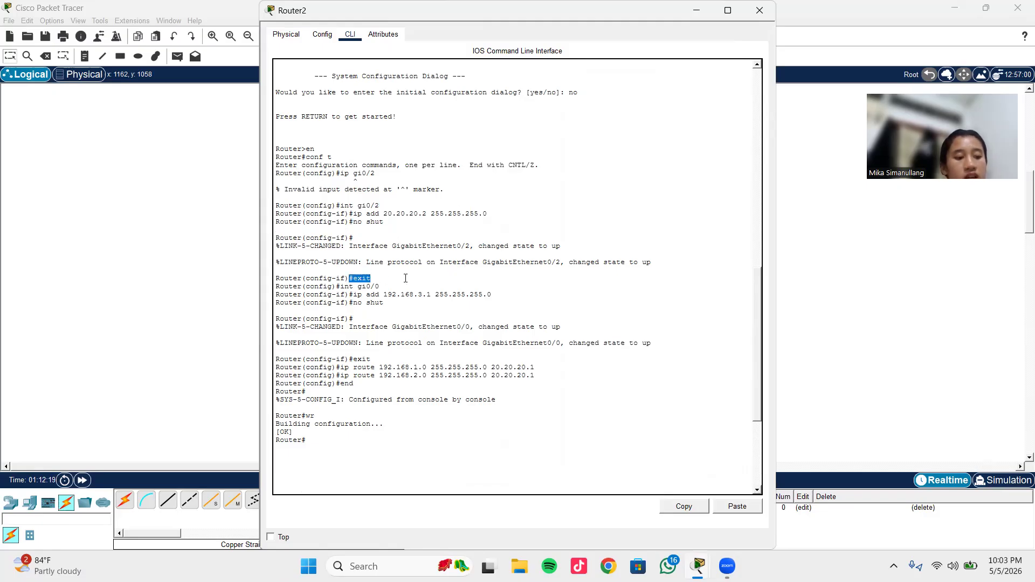
- Review the Router2 commands that select, address and enable interface gi0/0
left_click_drag(380, 287, 337, 289)
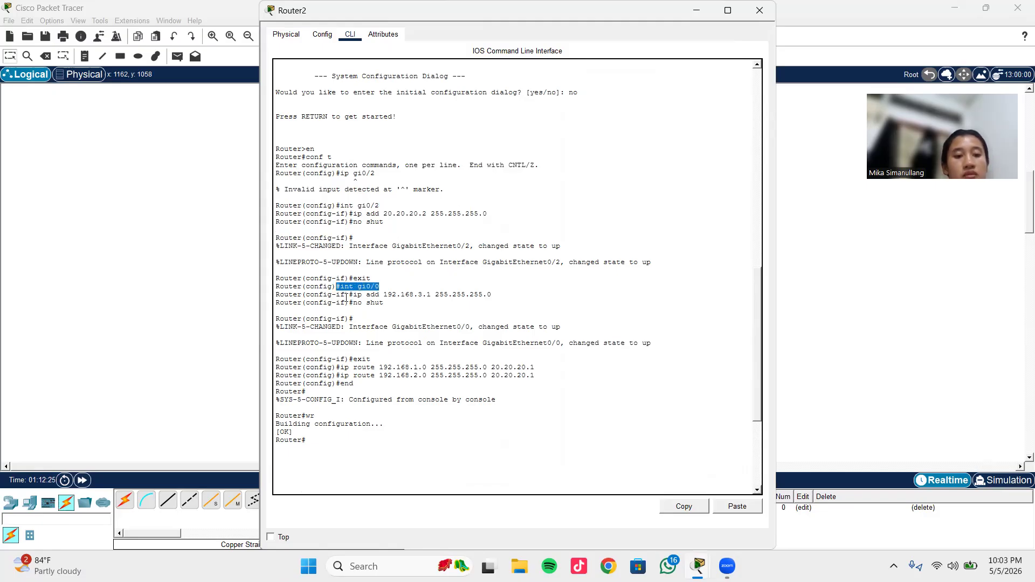
left_click_drag(353, 294, 525, 302)
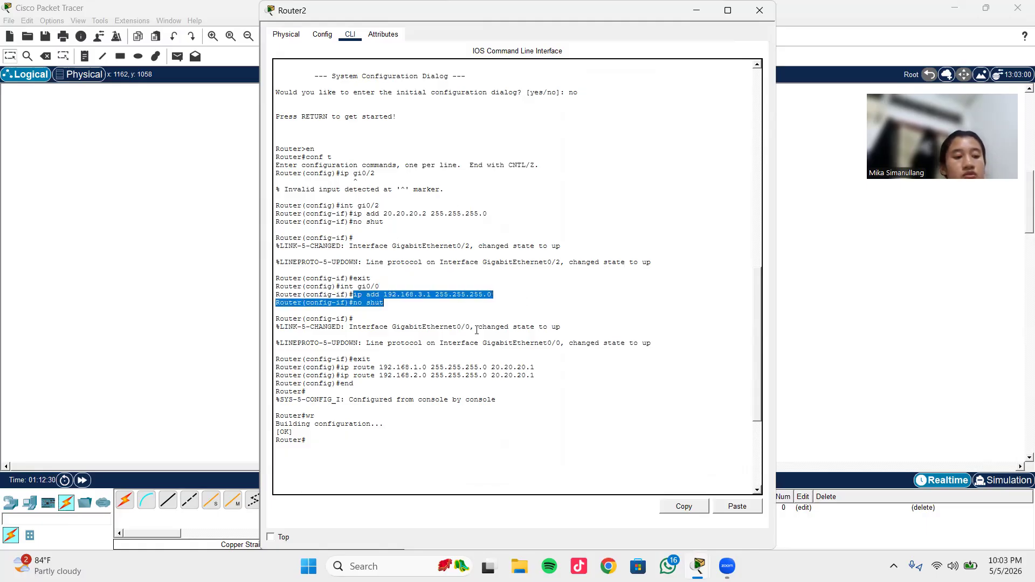
left_click(425, 342)
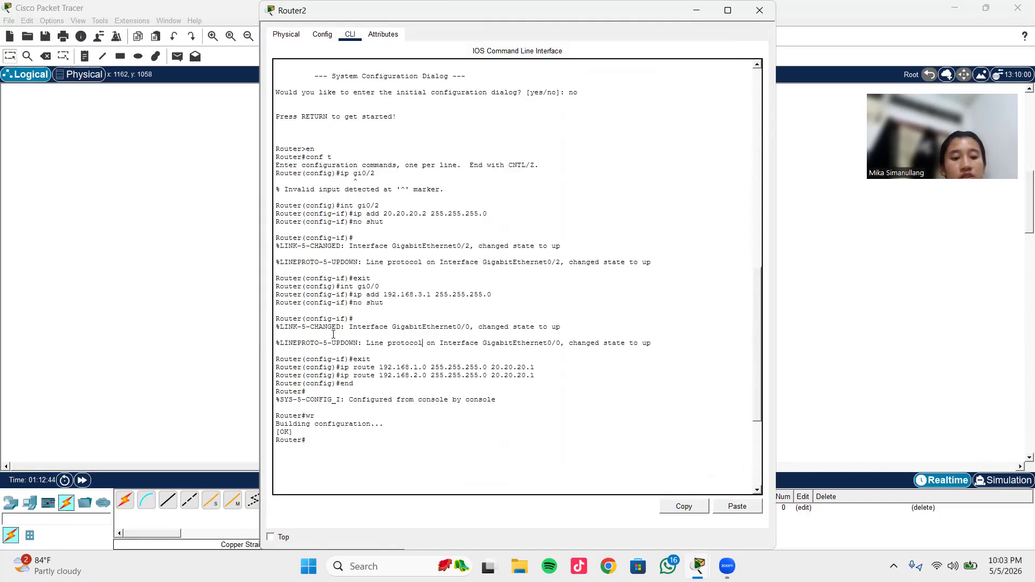
- Examine Router2's two static route commands and the end and wr commands, and close the device window
left_click_drag(341, 367, 550, 366)
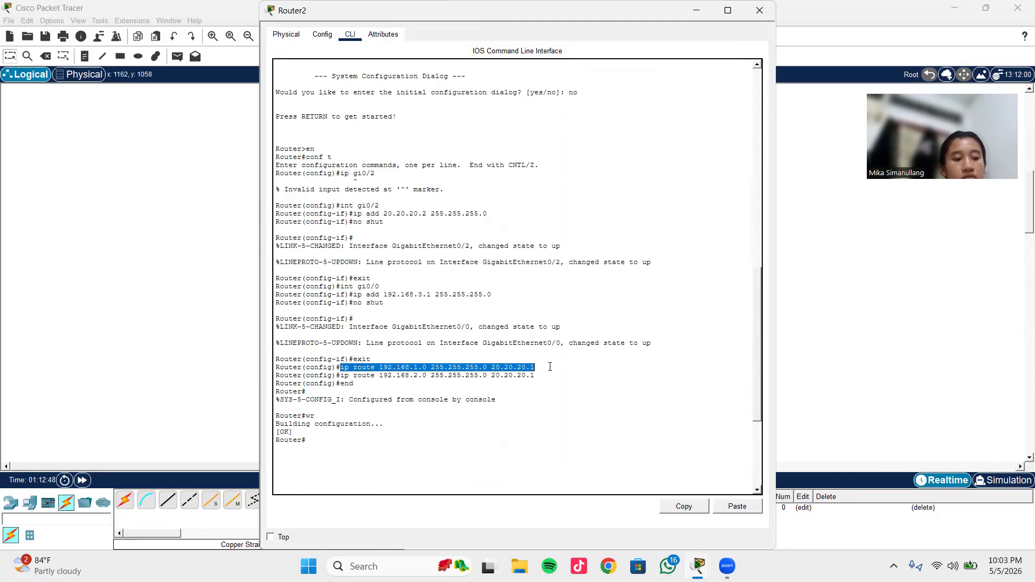
left_click(539, 385)
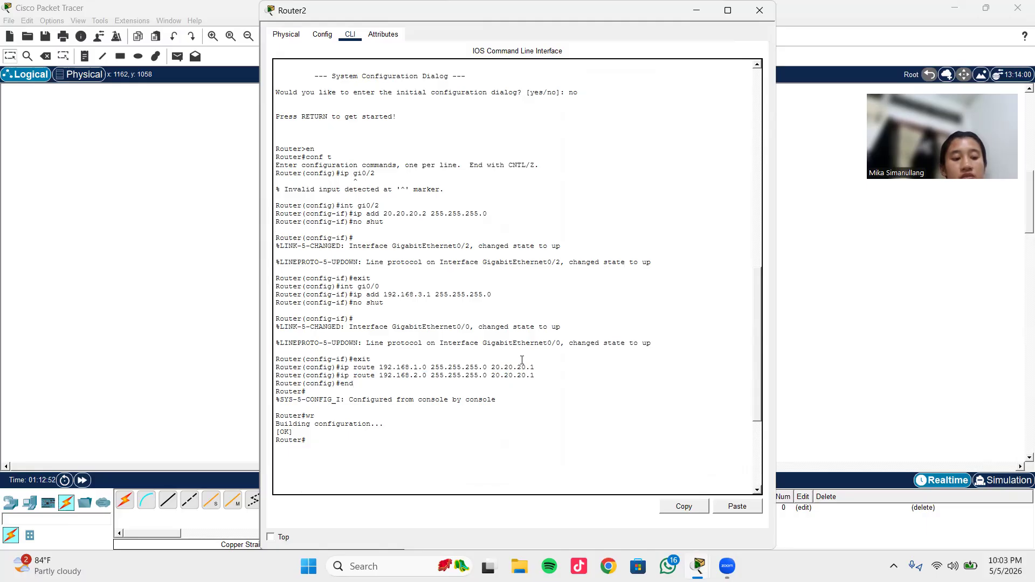
mouse_move(551, 371)
left_mouse_down()
mouse_move(539, 378)
mouse_move(564, 398)
mouse_move(558, 384)
left_mouse_up()
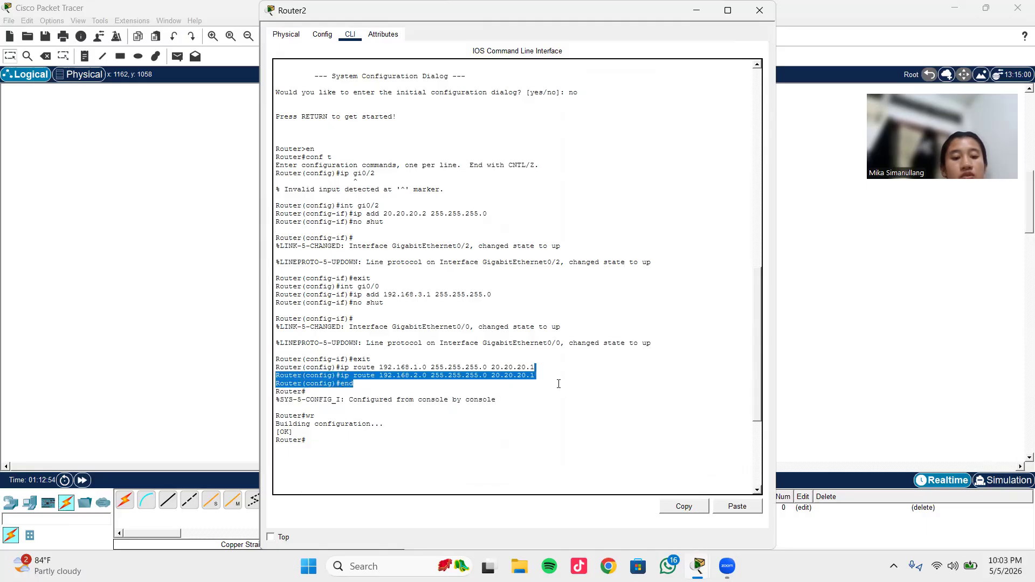
left_click(486, 402)
left_click_drag(334, 376, 368, 415)
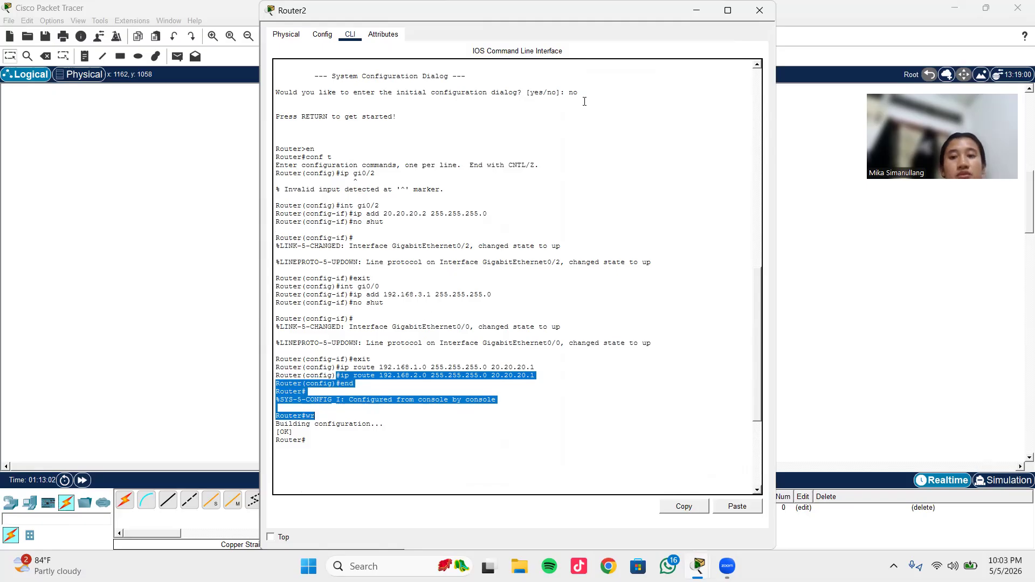
left_click(760, 10)
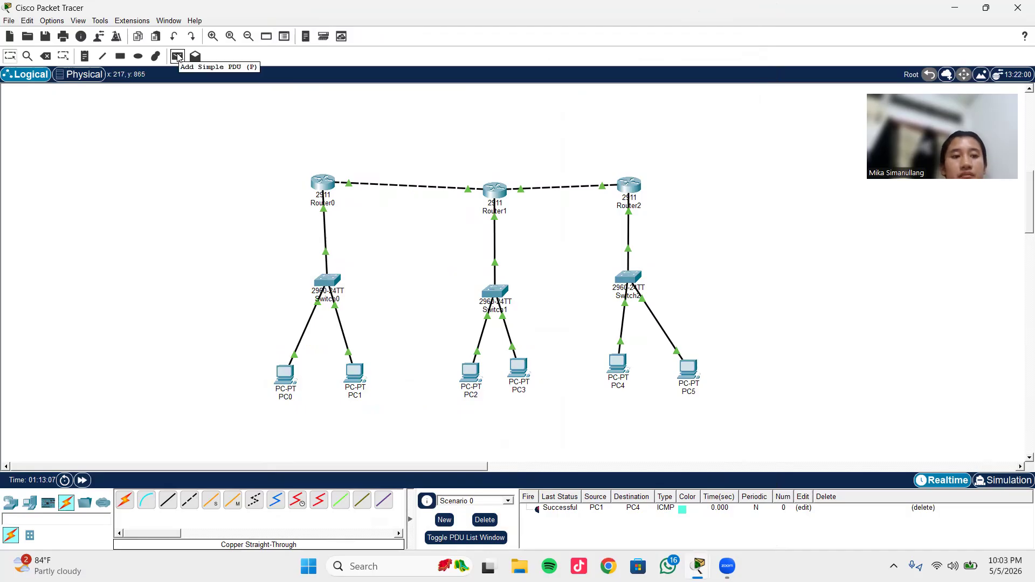
- Send a simple PDU from PC0 to PC5 and check its status in the PDU list
left_click(178, 57)
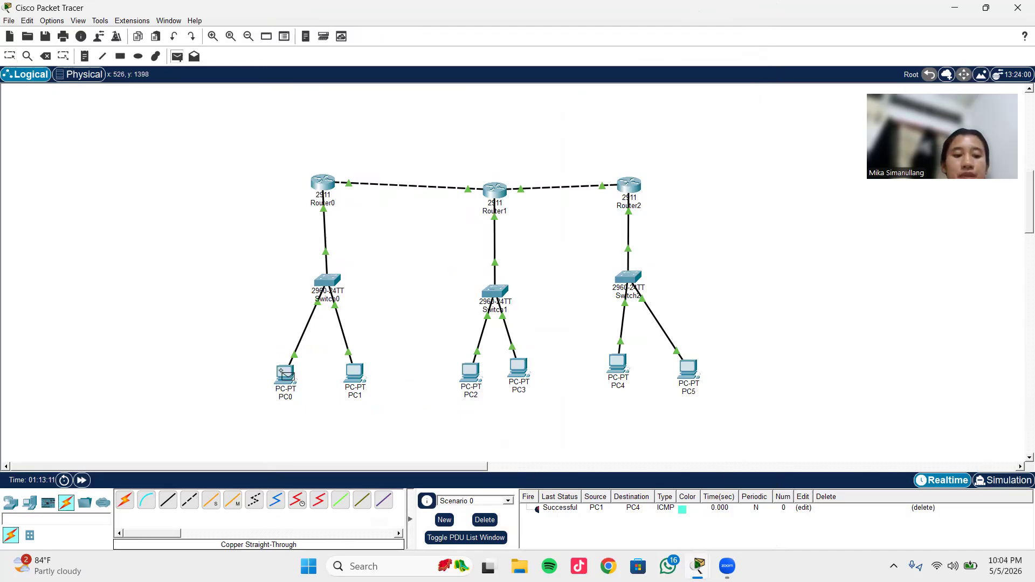
left_click(285, 373)
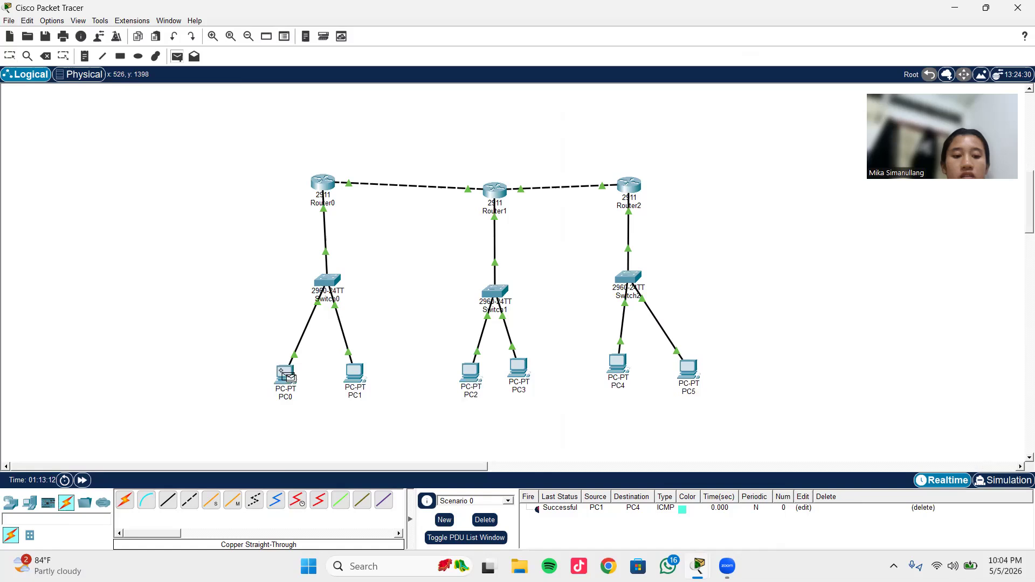
left_click(681, 368)
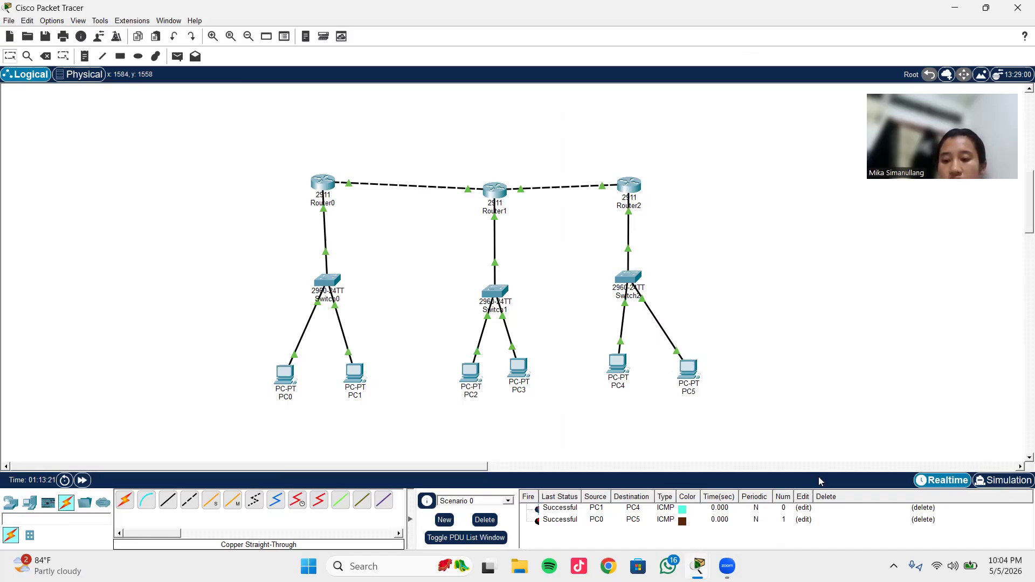
left_click(1001, 509)
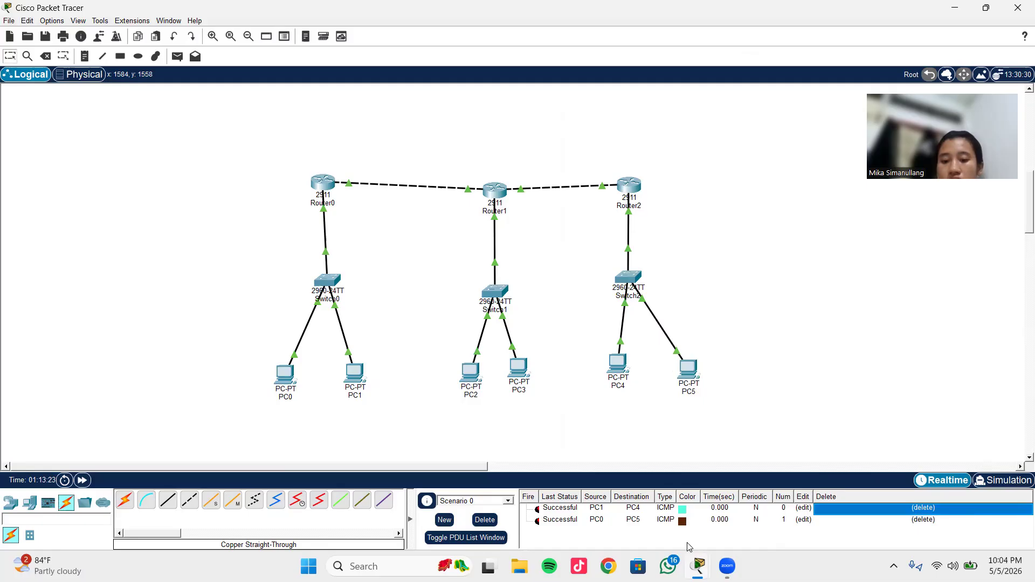
left_click(561, 520)
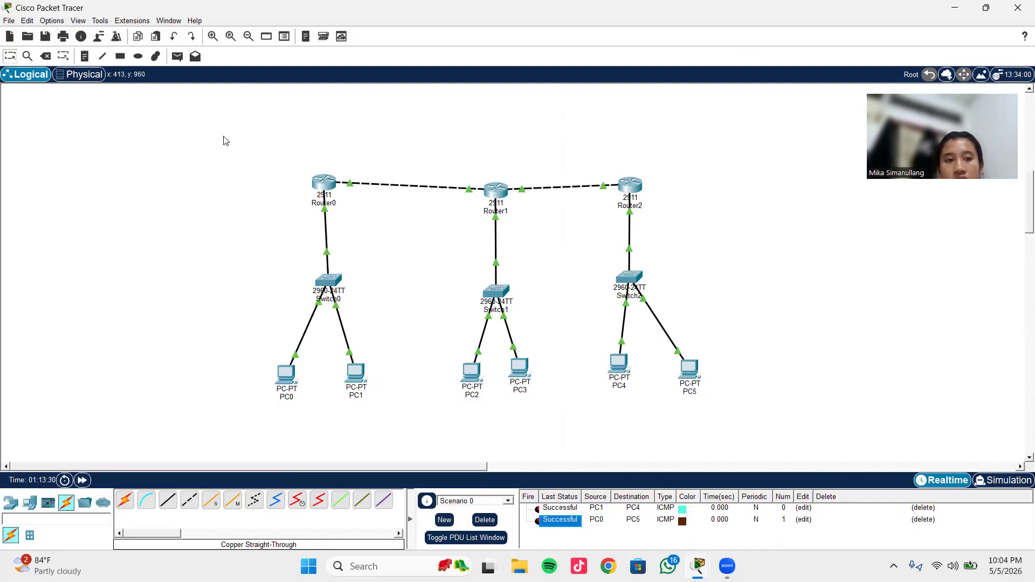
- Send a simple PDU from PC2 to PC1 and check its status in the PDU list
left_click(175, 59)
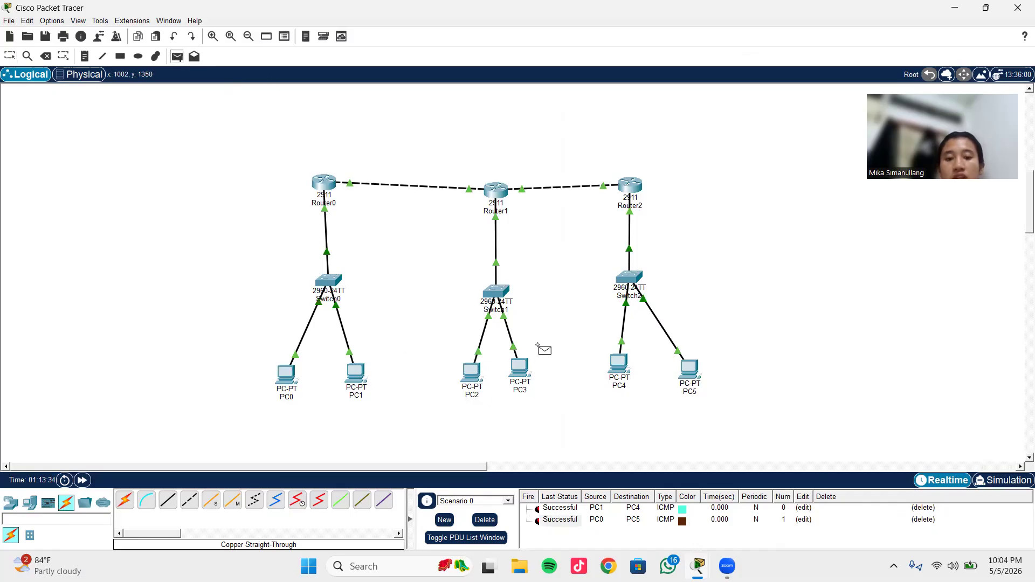
left_click(472, 368)
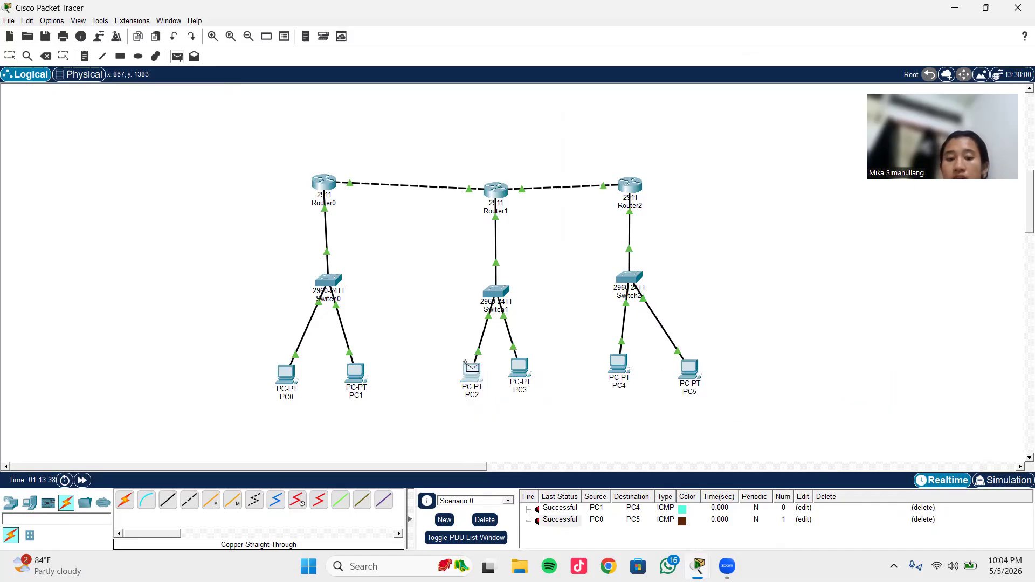
left_click(355, 371)
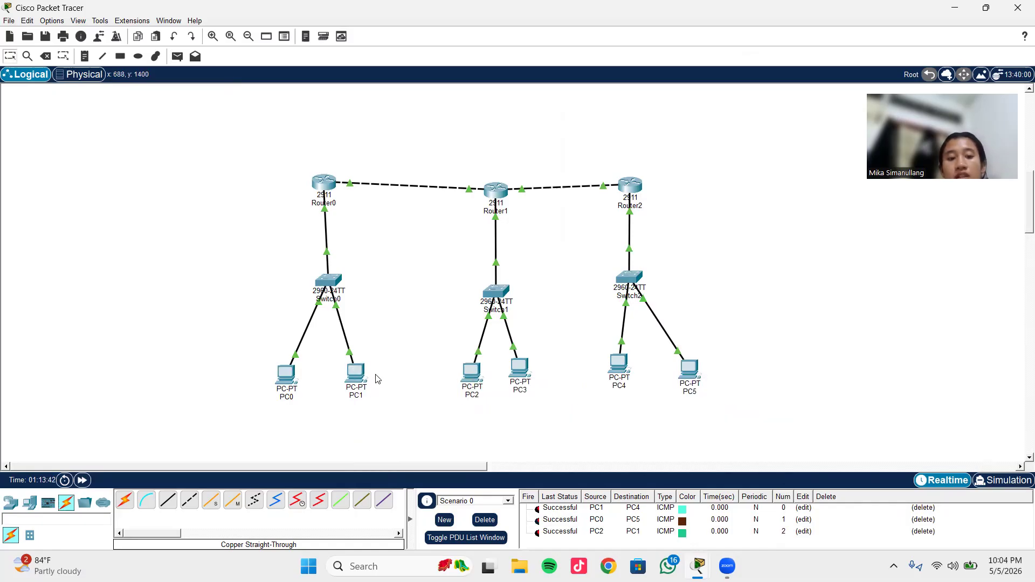
left_click(563, 521)
left_click(564, 533)
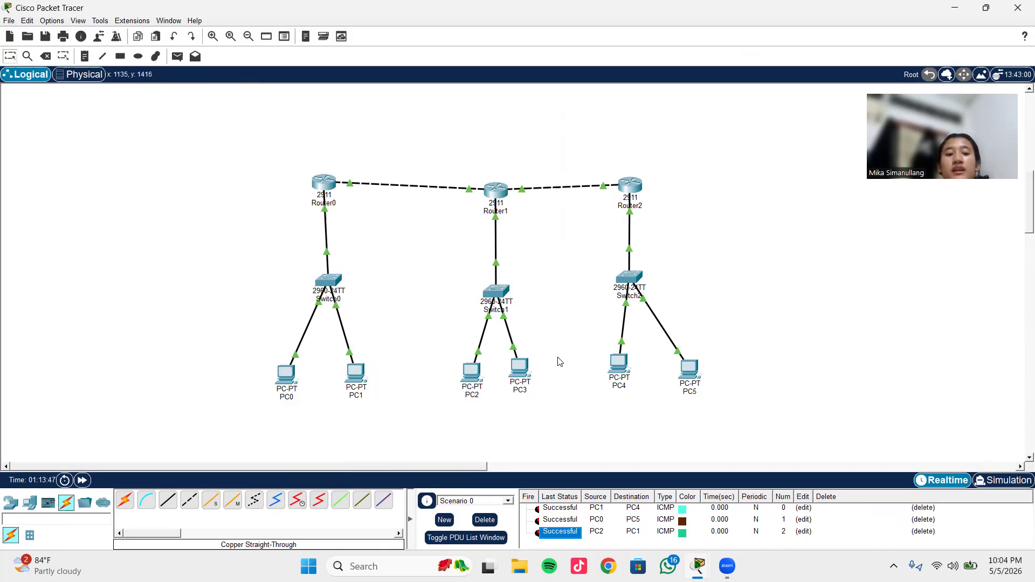
left_click(423, 267)
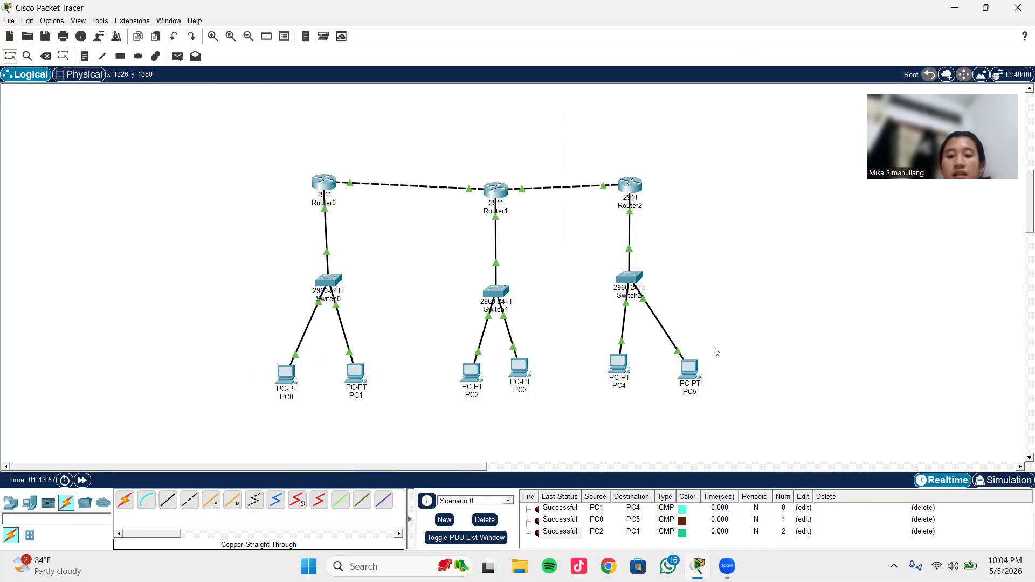
left_click(689, 369)
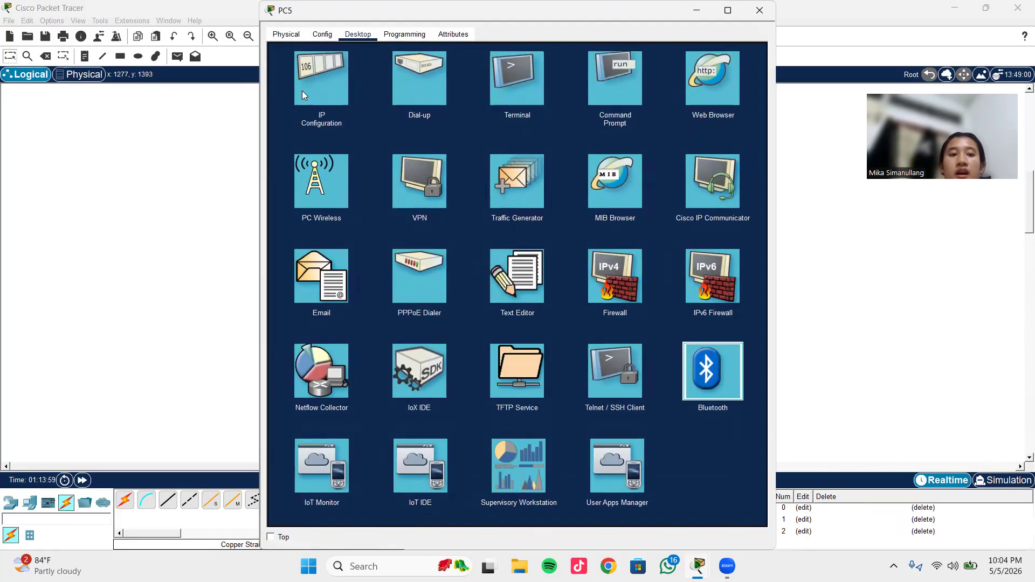
left_click(709, 370)
left_click(758, 50)
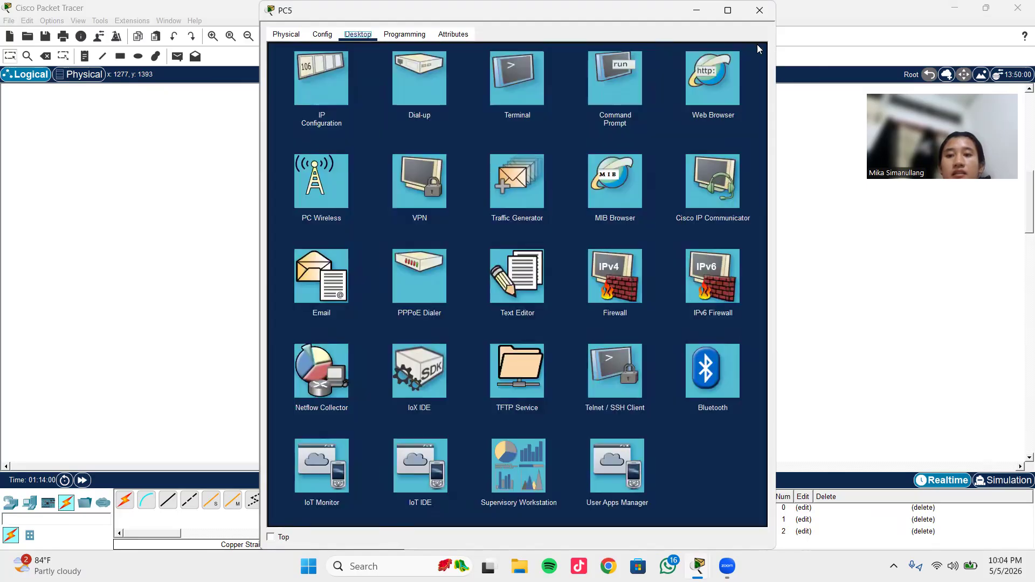
left_click(760, 10)
- Look up PC5's IPv4 address in its IP configuration and return to the topology
left_click(688, 378)
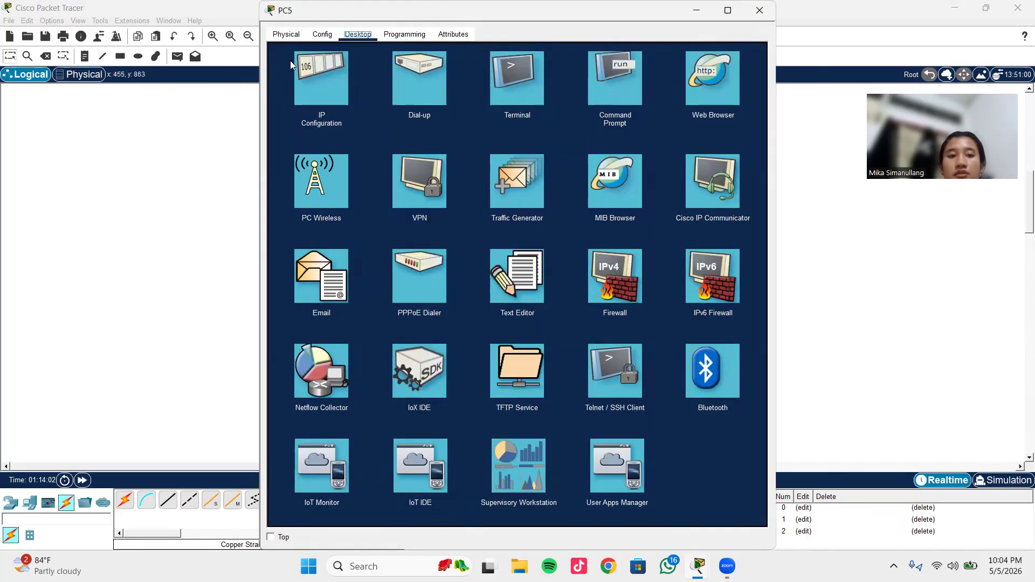
left_click(313, 73)
double_click(491, 115)
key("End")
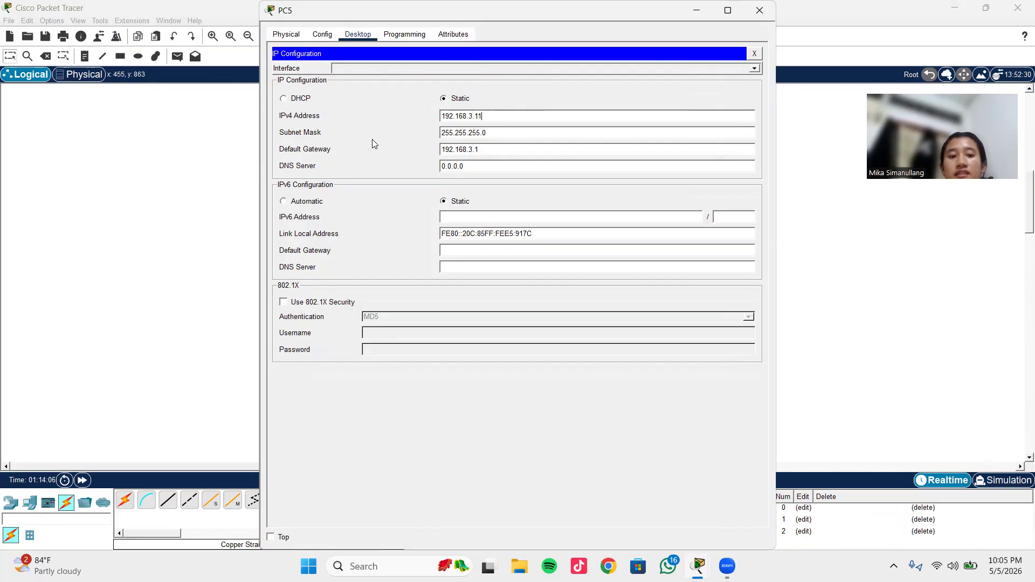
left_click(237, 273)
- Ping 192.168.3.11 from PC0's command prompt, then close the prompt and return to the topology
left_click(296, 371)
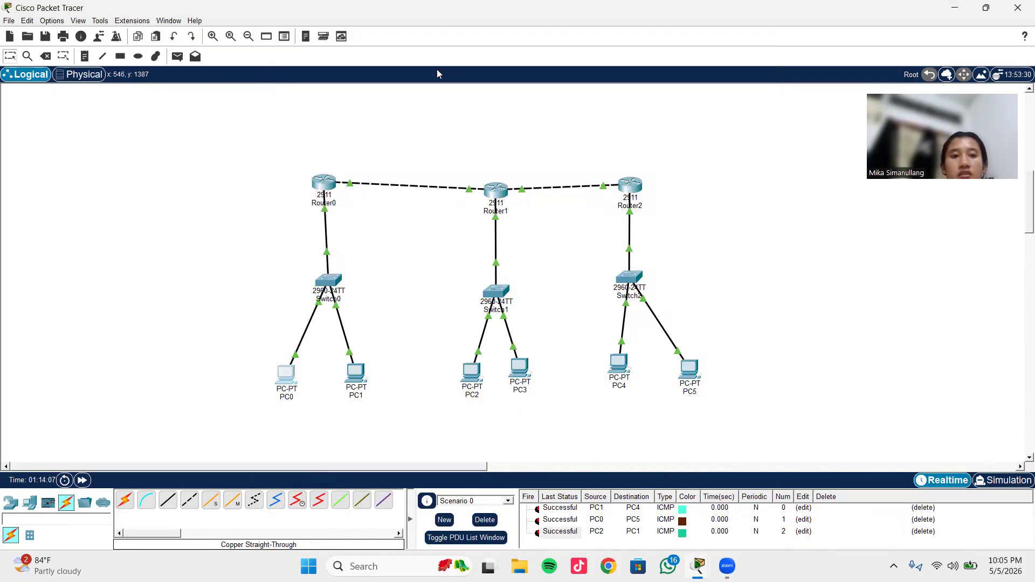
left_click(607, 98)
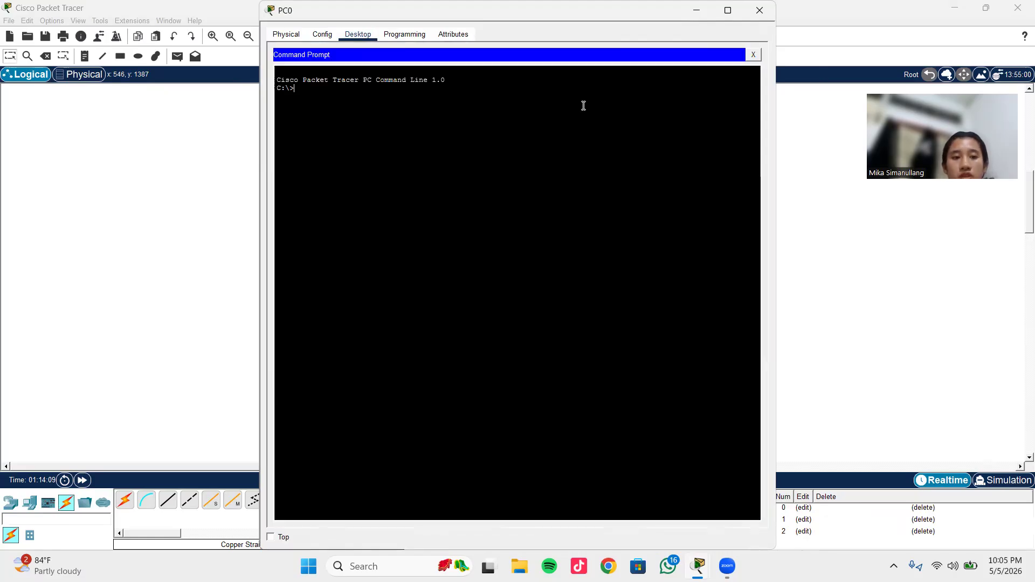
type("ping 1")
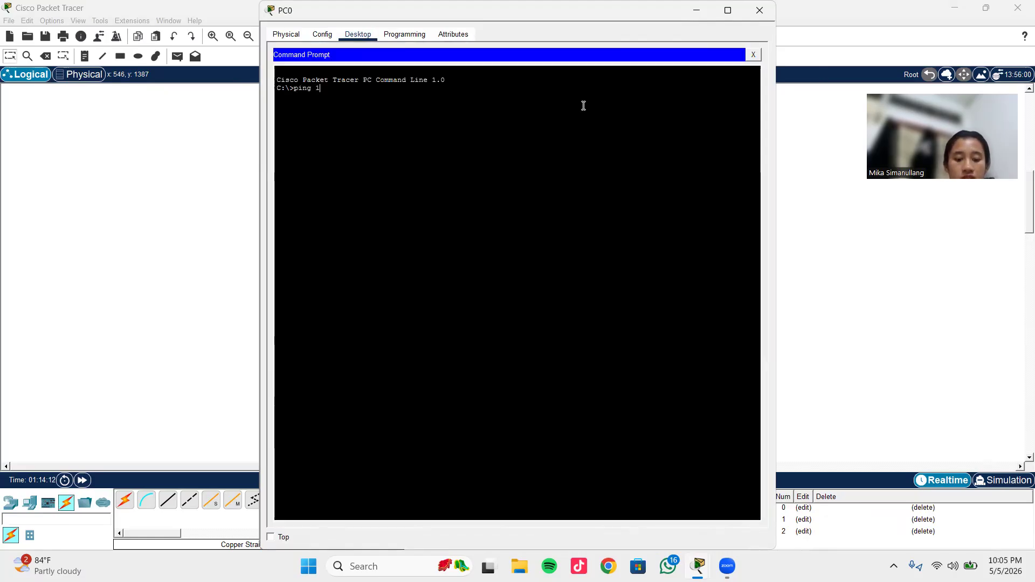
type("92.168.3")
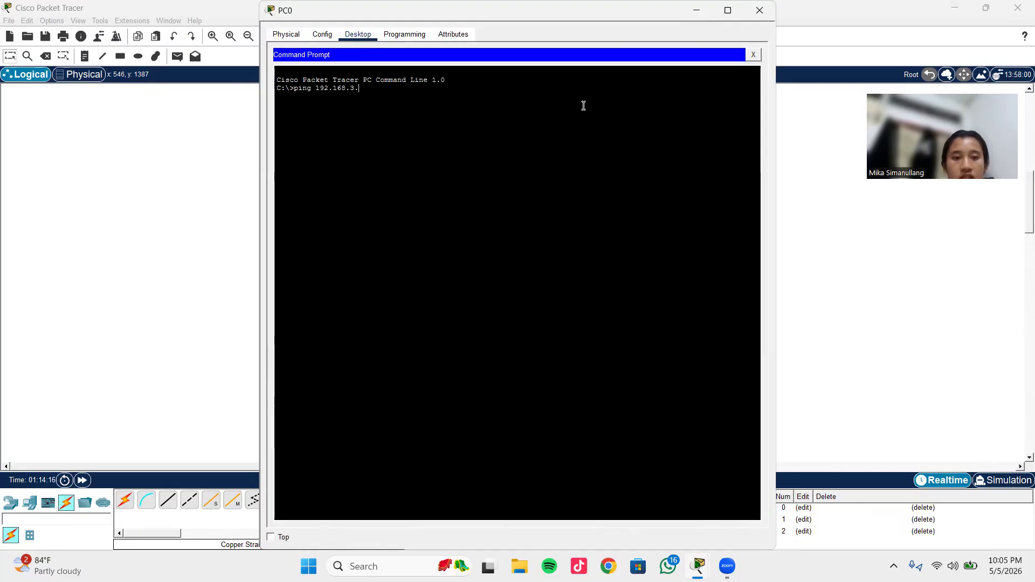
type(".11")
key("Return")
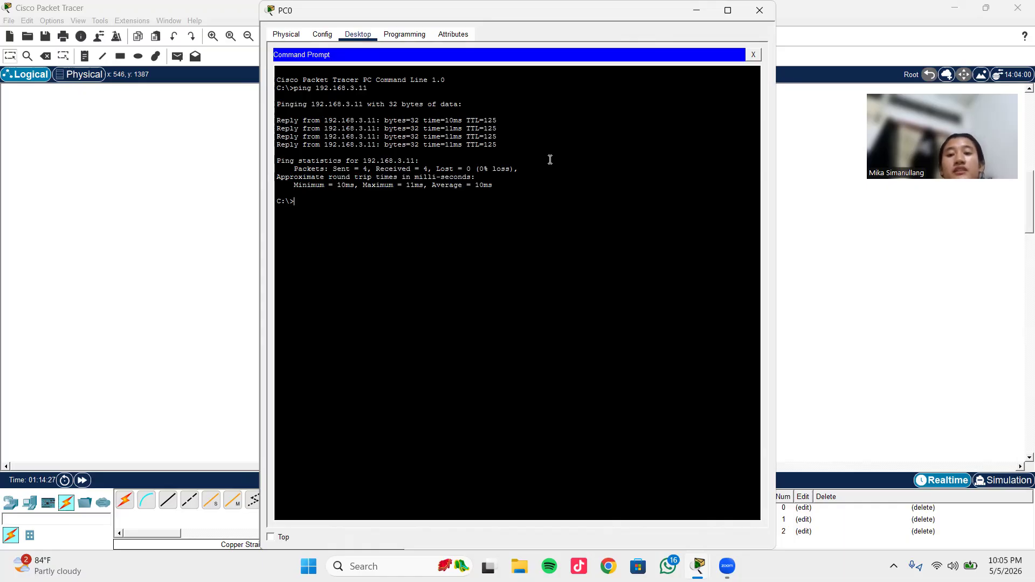
left_click(756, 50)
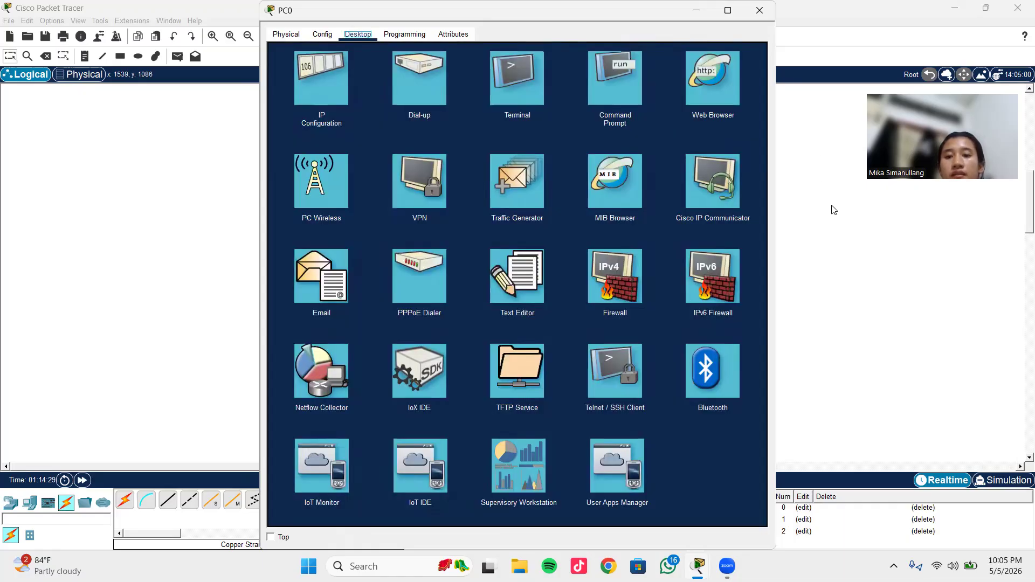
left_click(832, 208)
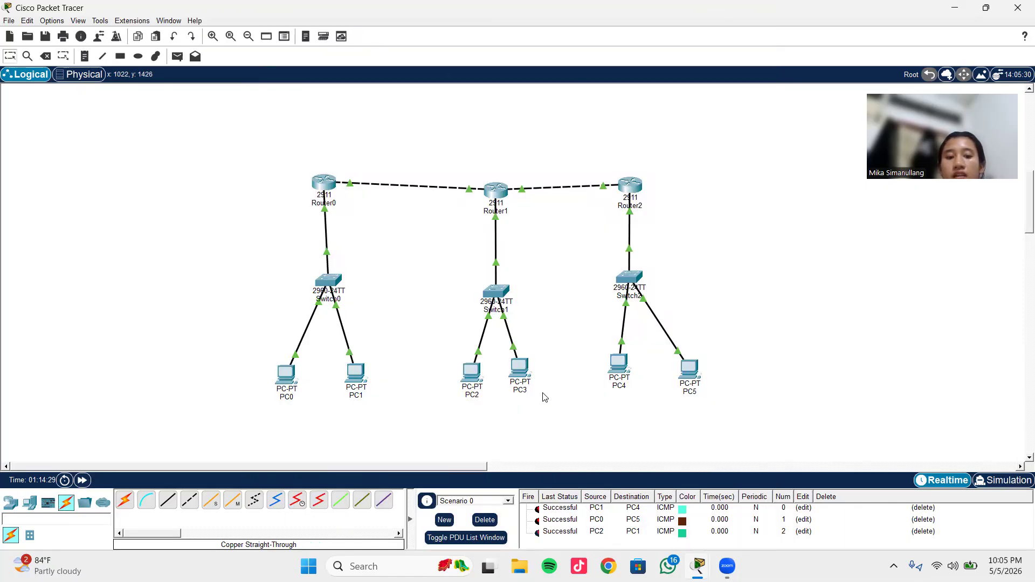
- Look up PC0's IPv4 address in its IP configuration and return to the topology
left_click(473, 374)
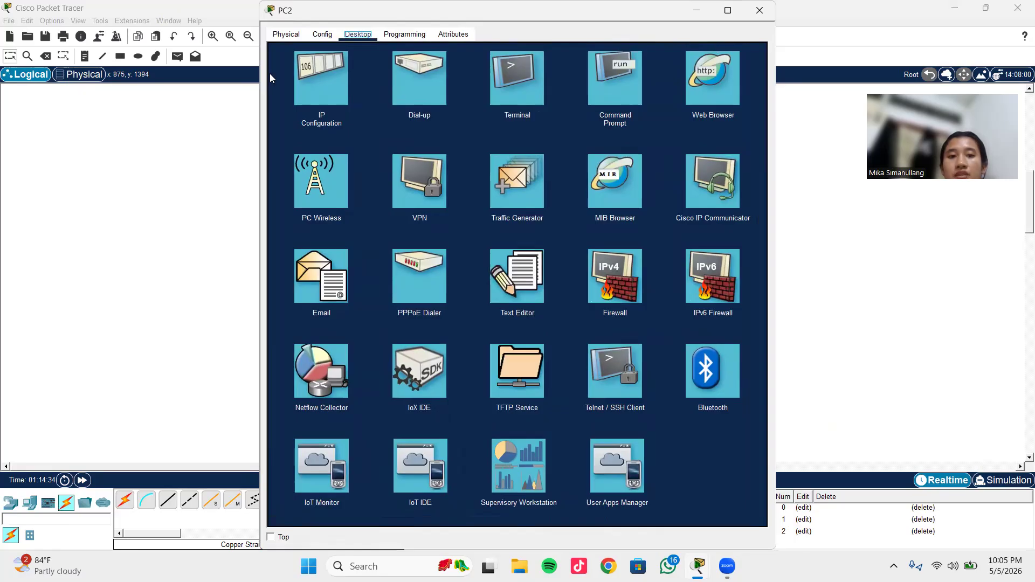
left_click(224, 372)
left_click(291, 376)
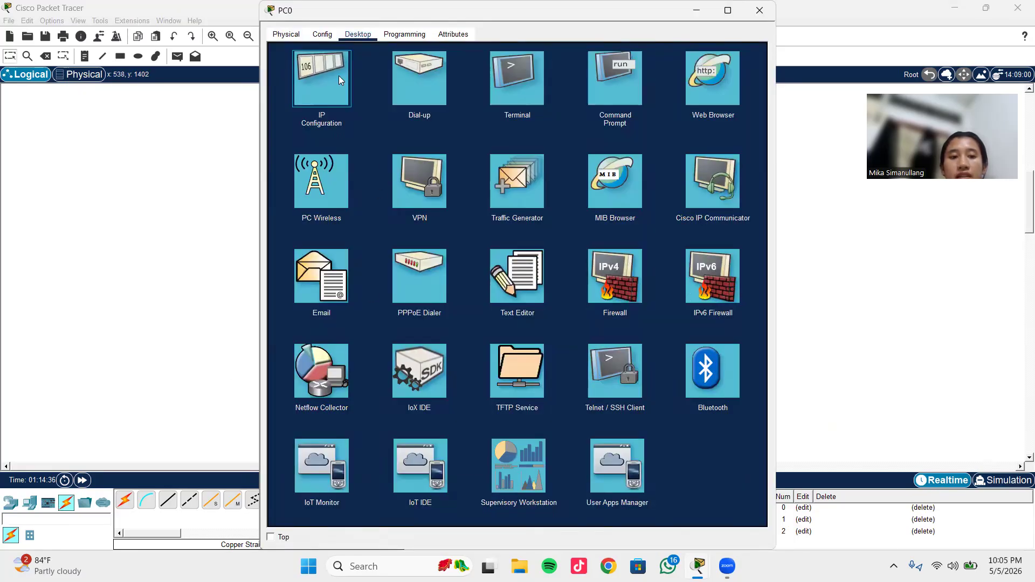
left_click(338, 75)
left_click_drag(483, 117, 442, 116)
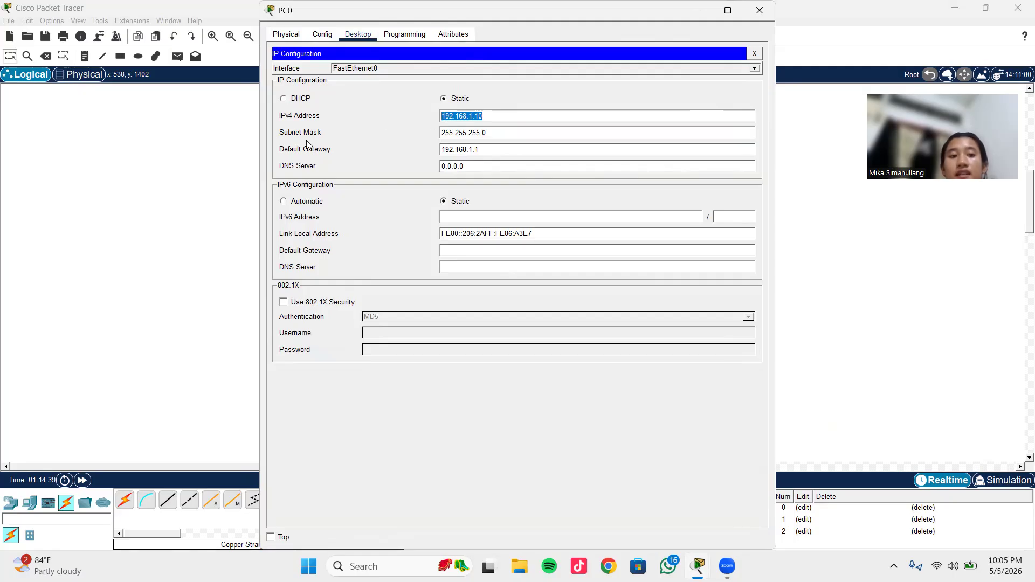
left_click(217, 142)
- Ping 192.168.1.10 from PC3's command prompt and return to the topology
left_click(523, 374)
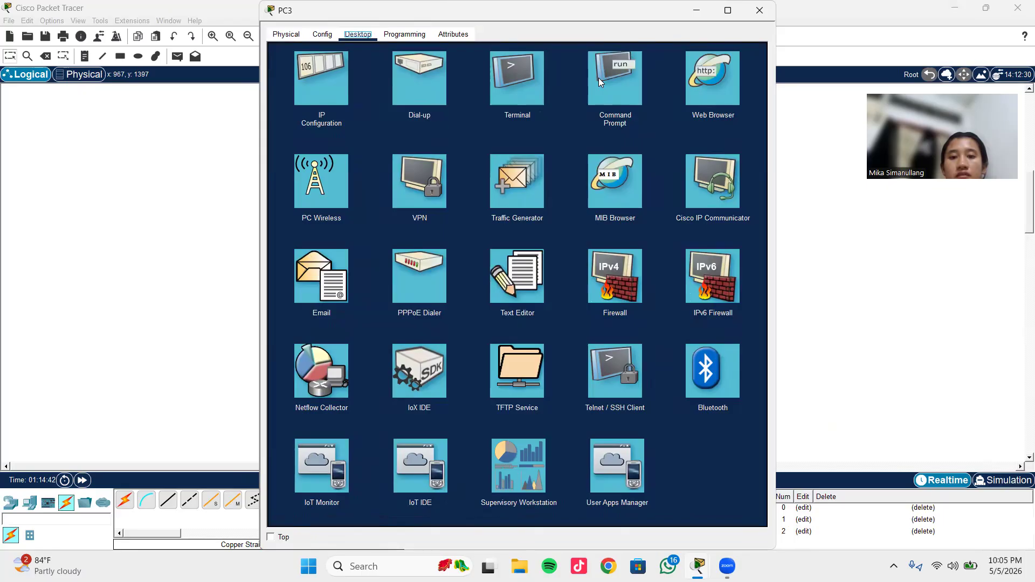
left_click(598, 81)
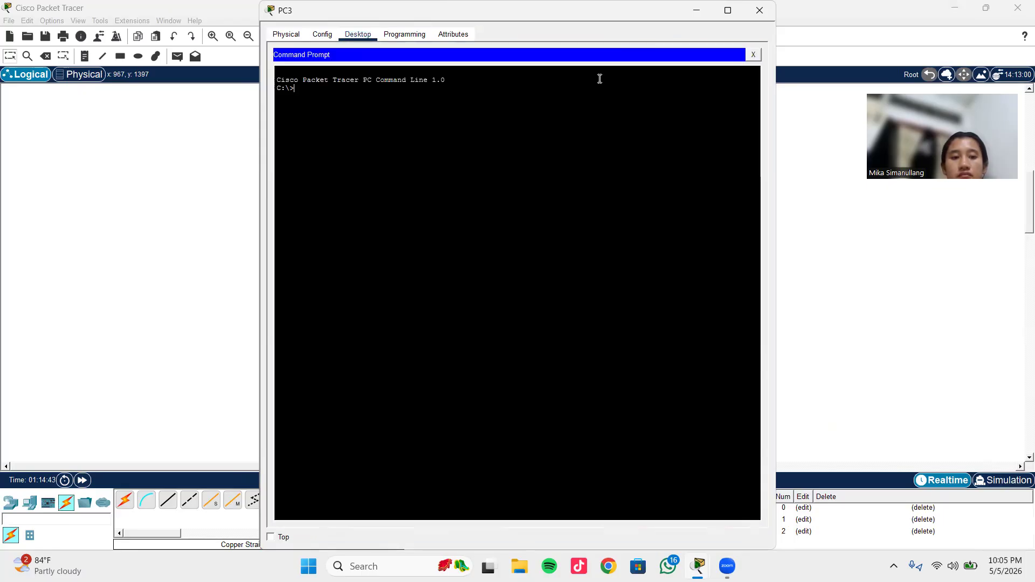
type("ping 19")
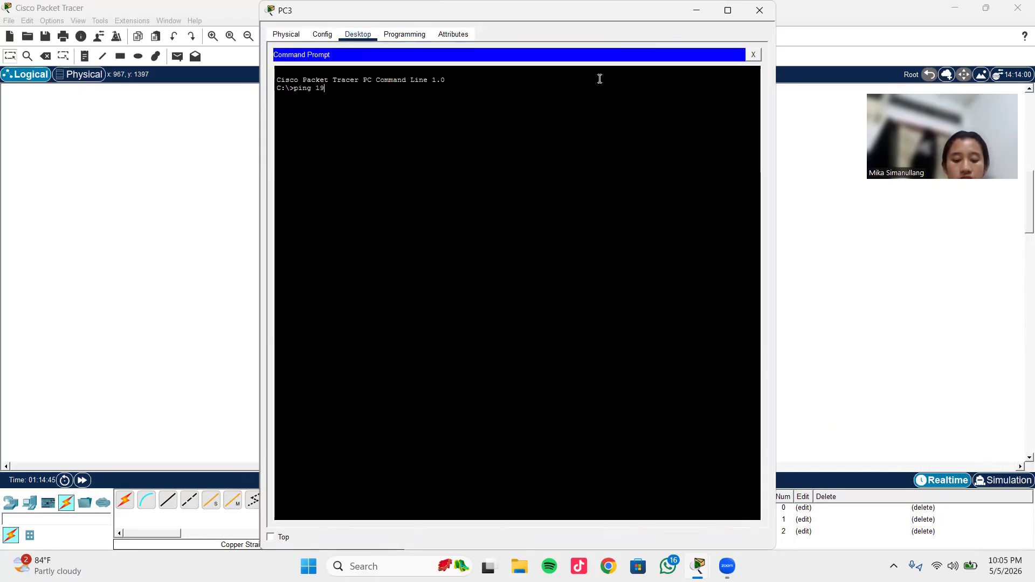
type("2.168.1.10")
key("Return")
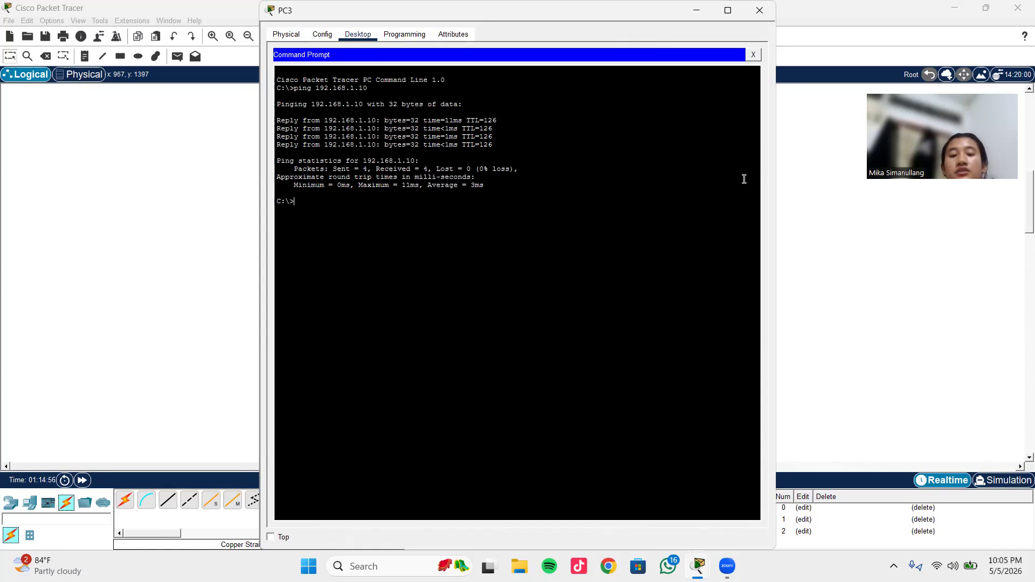
left_click(798, 147)
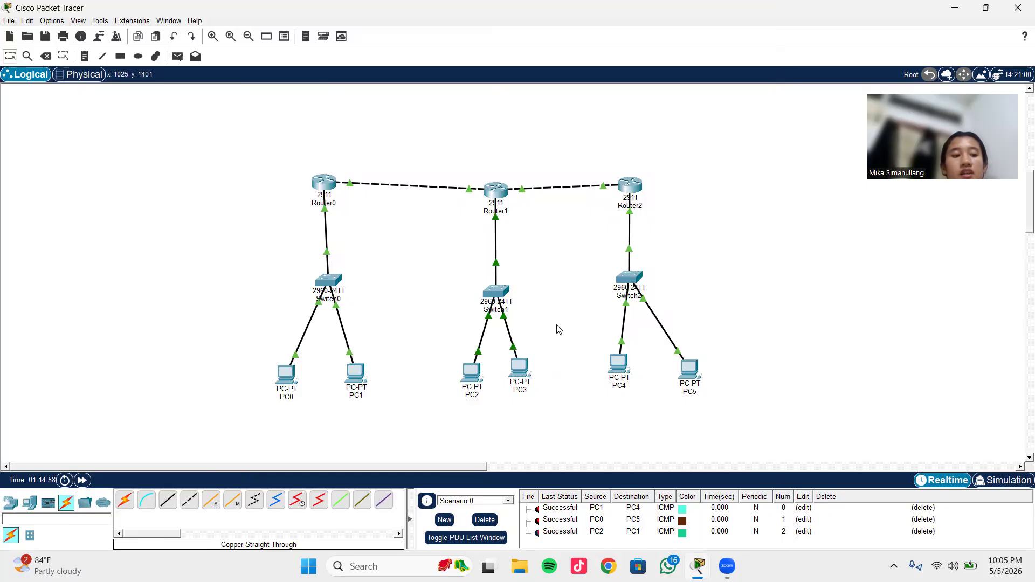